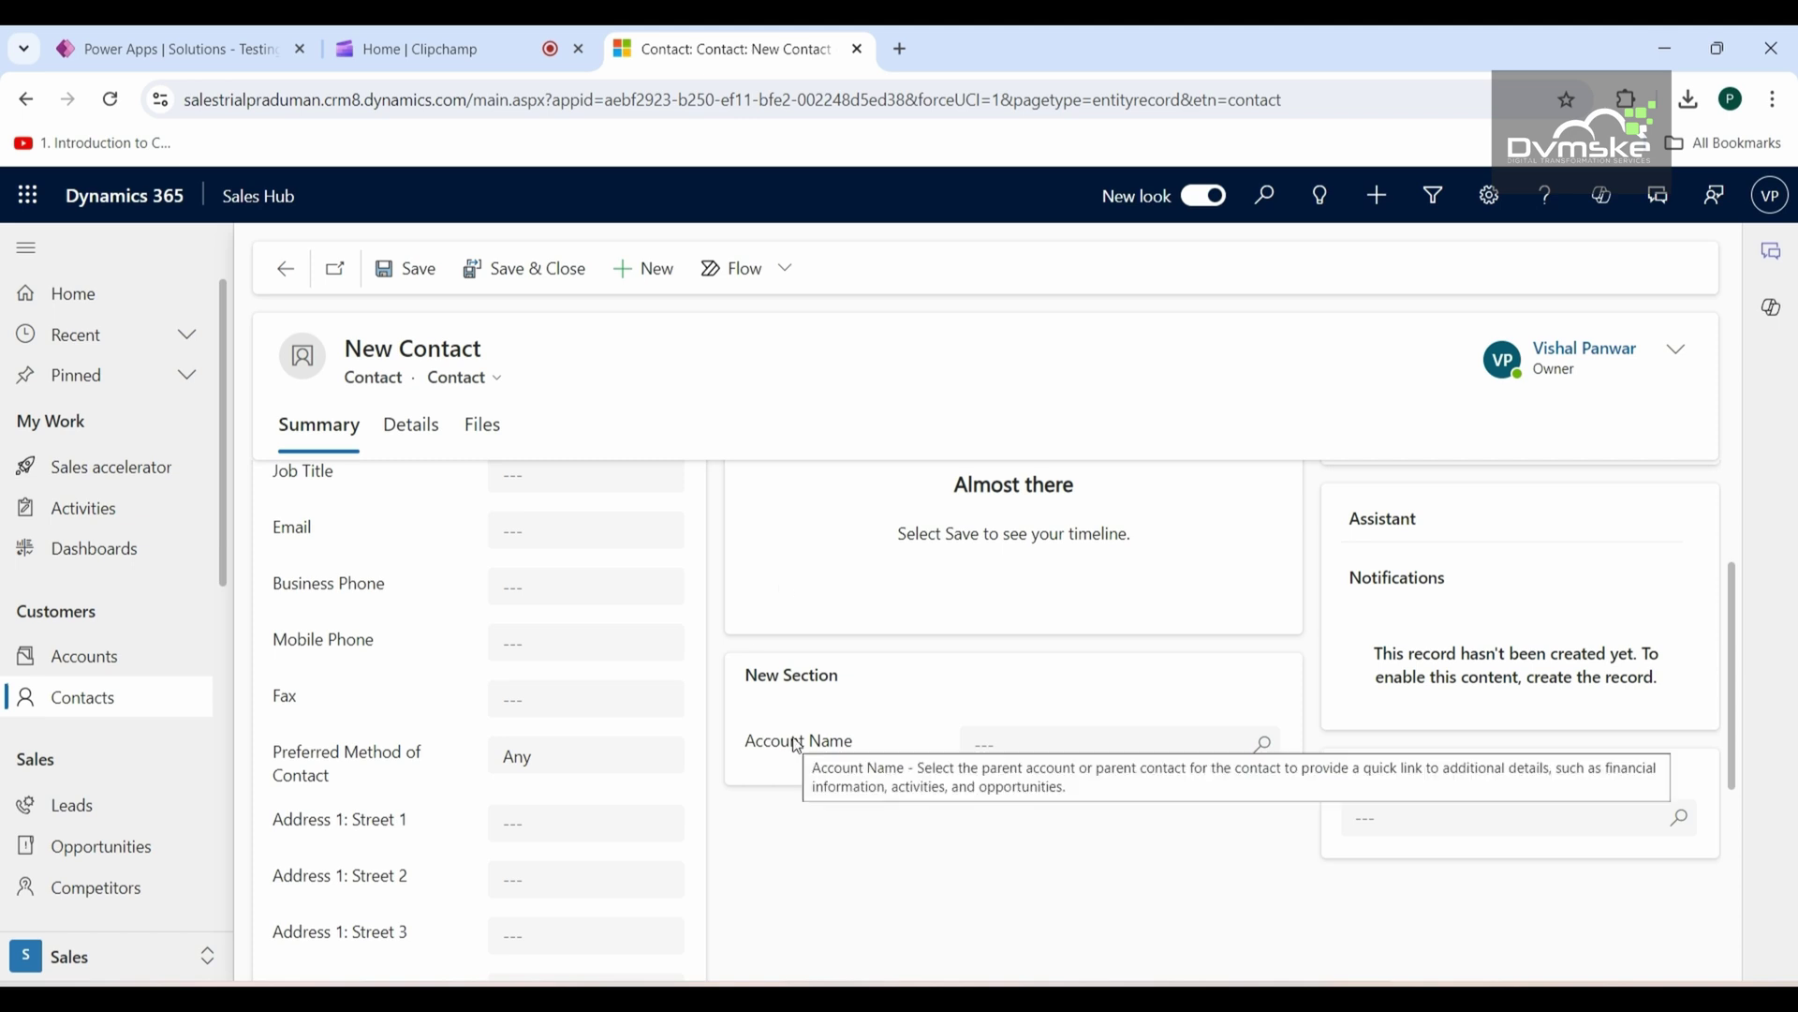
# Step: From make.powerapps.com, go to the Testing role solution's Account forms and create a new Quick View form
pyautogui.click(896, 47)
pyautogui.write('make')
pyautogui.click(390, 157)
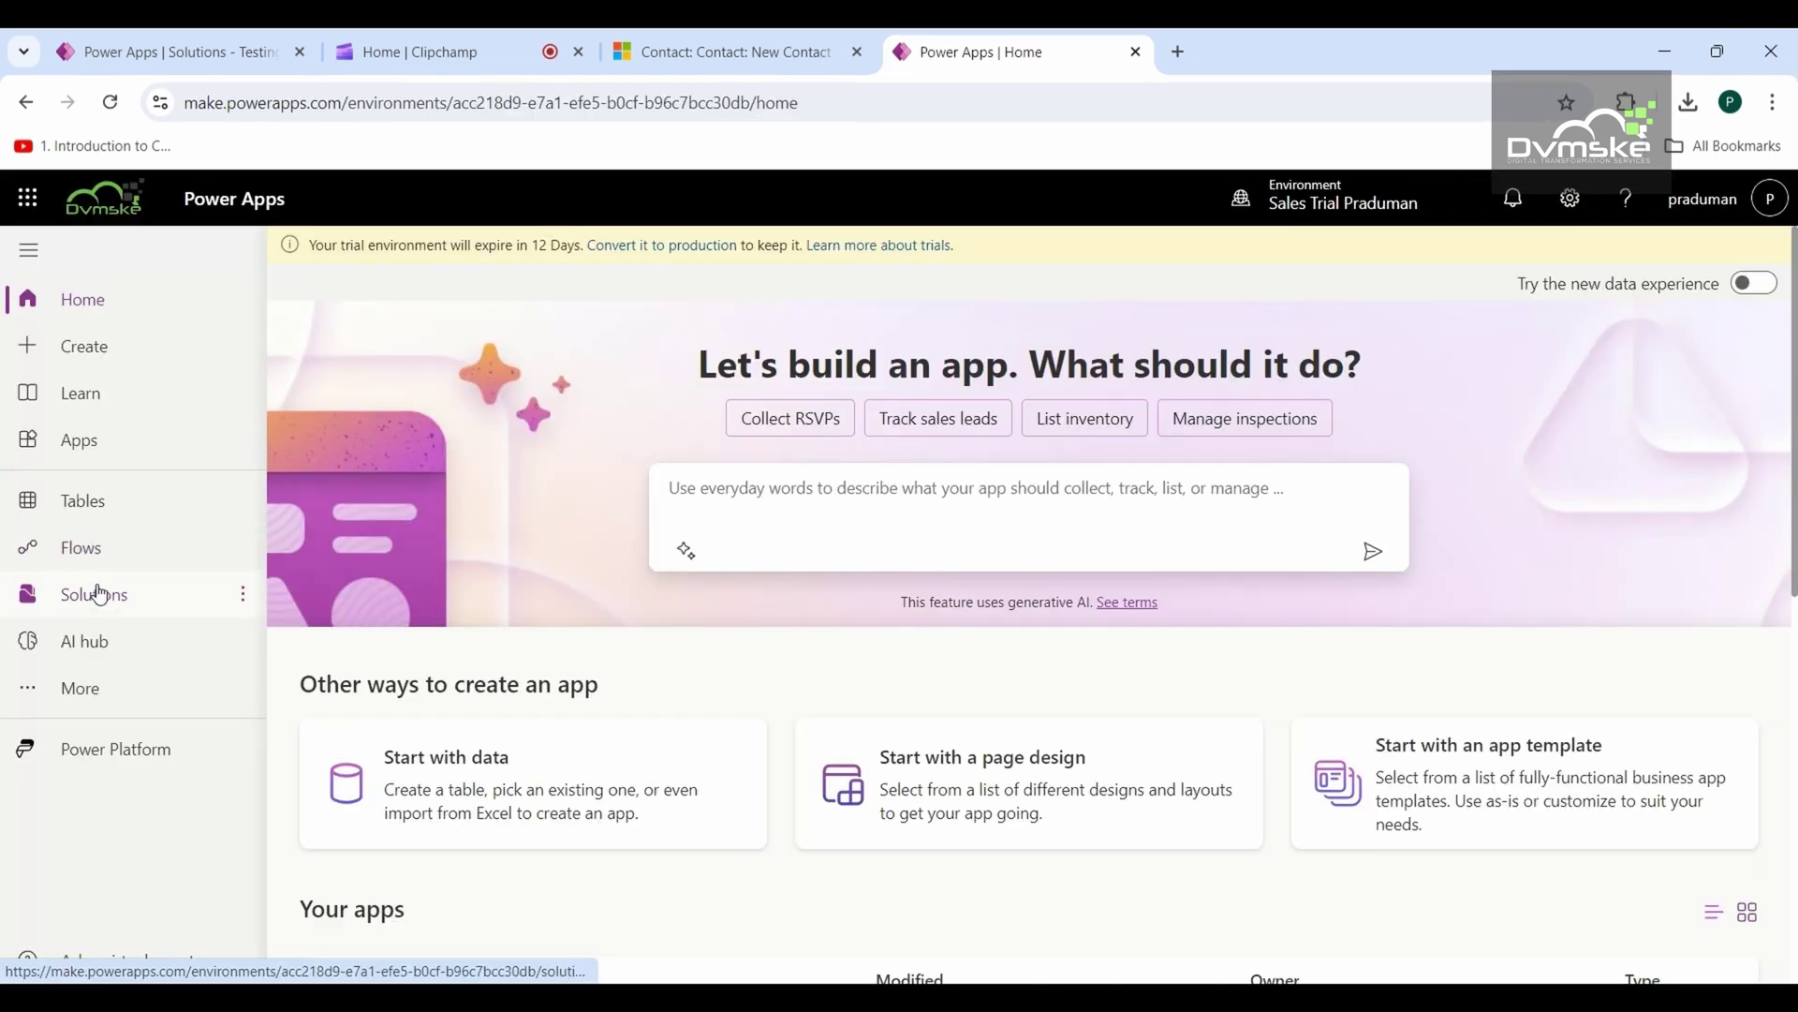
pyautogui.click(96, 591)
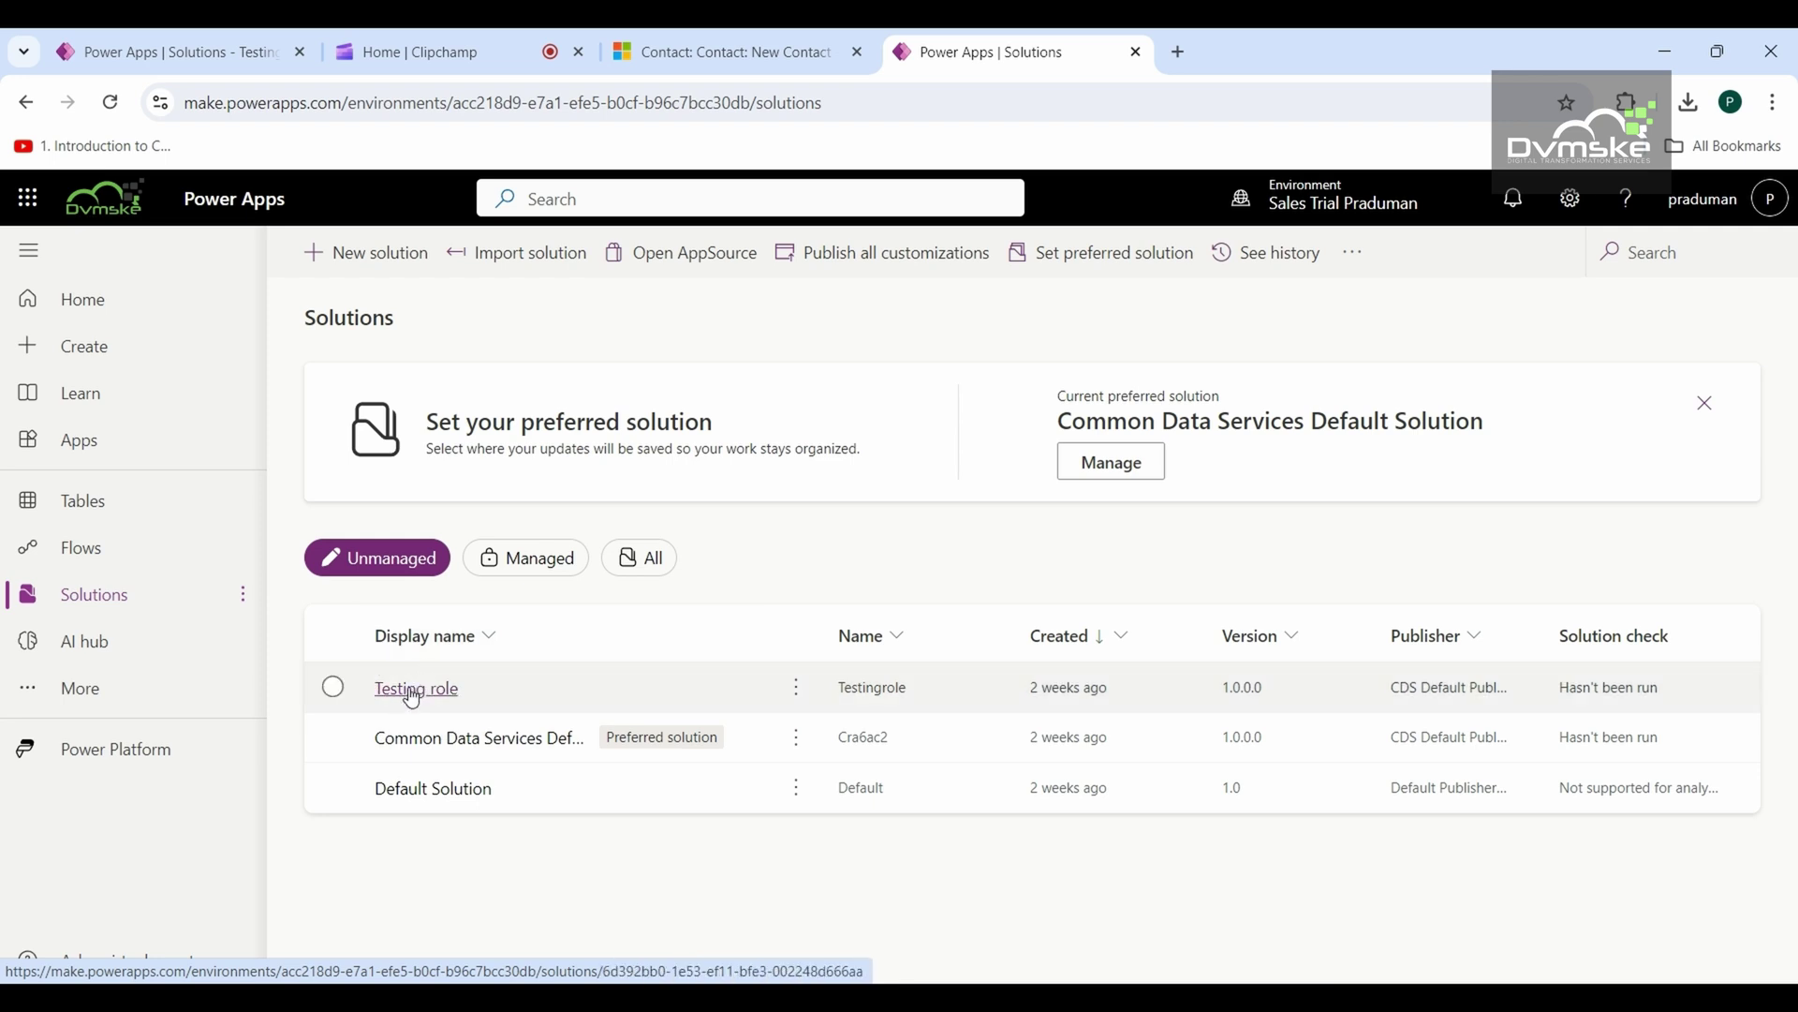
pyautogui.click(407, 692)
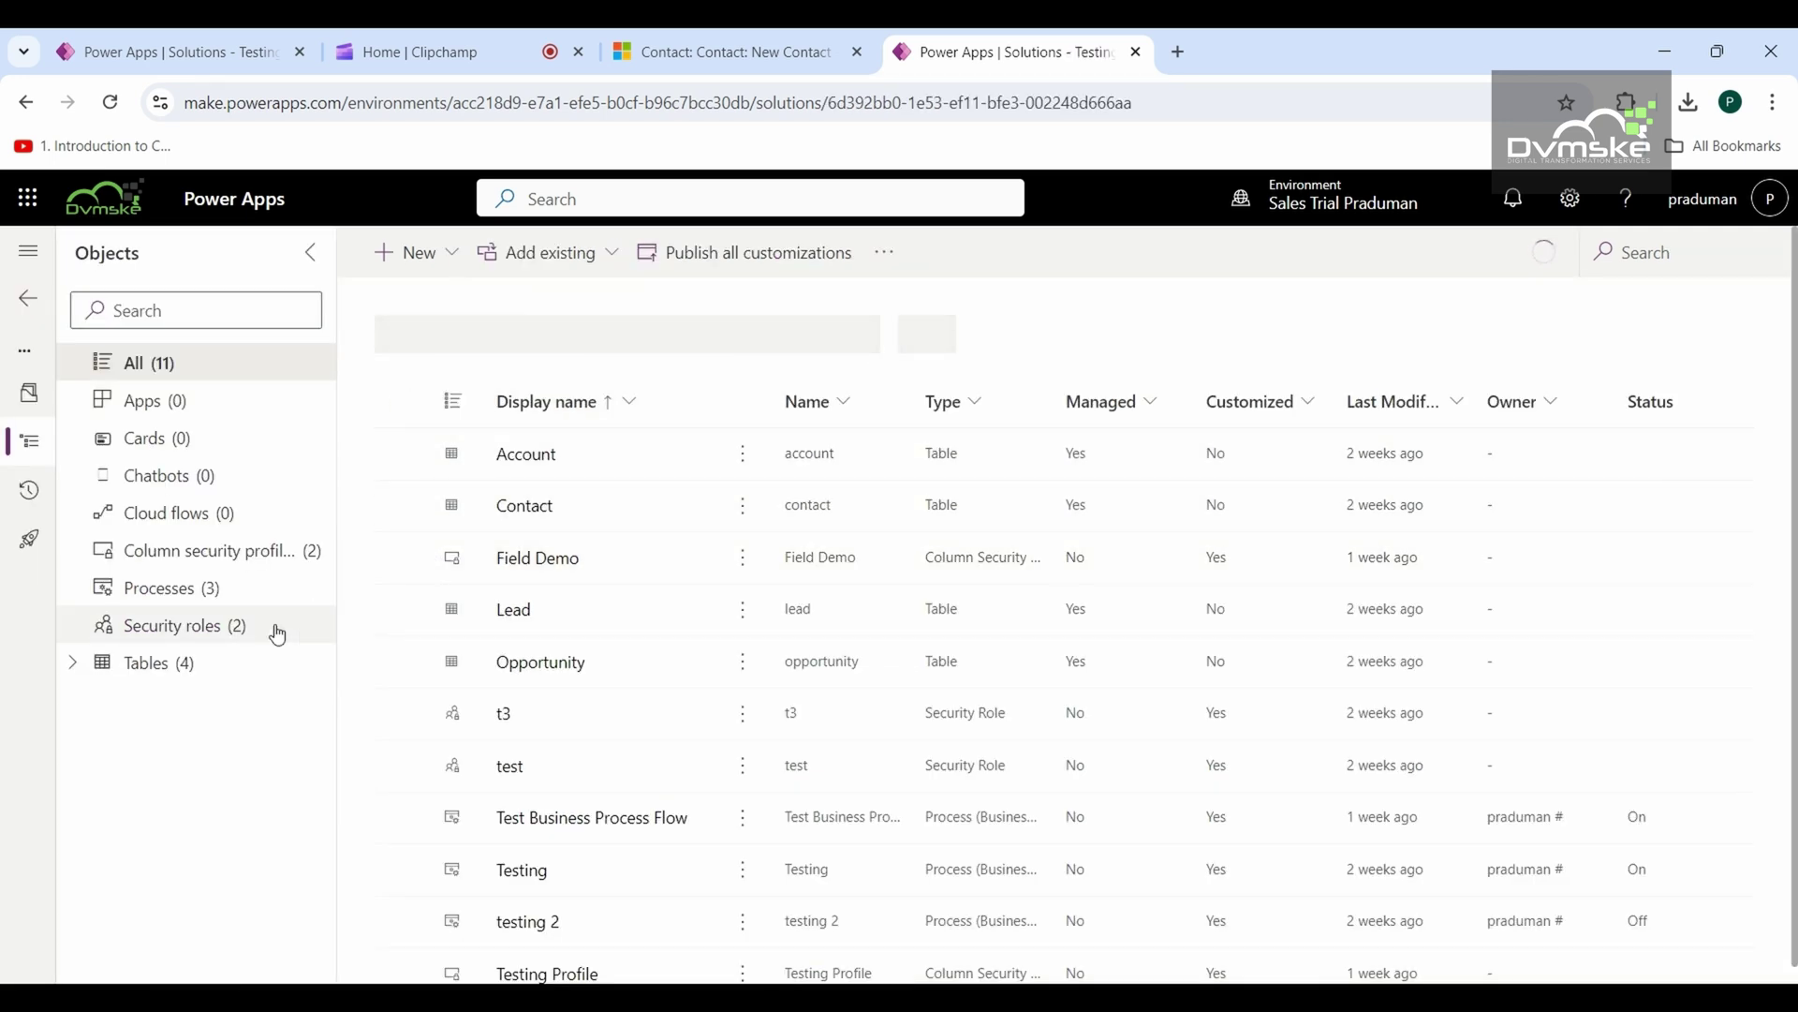
pyautogui.click(72, 673)
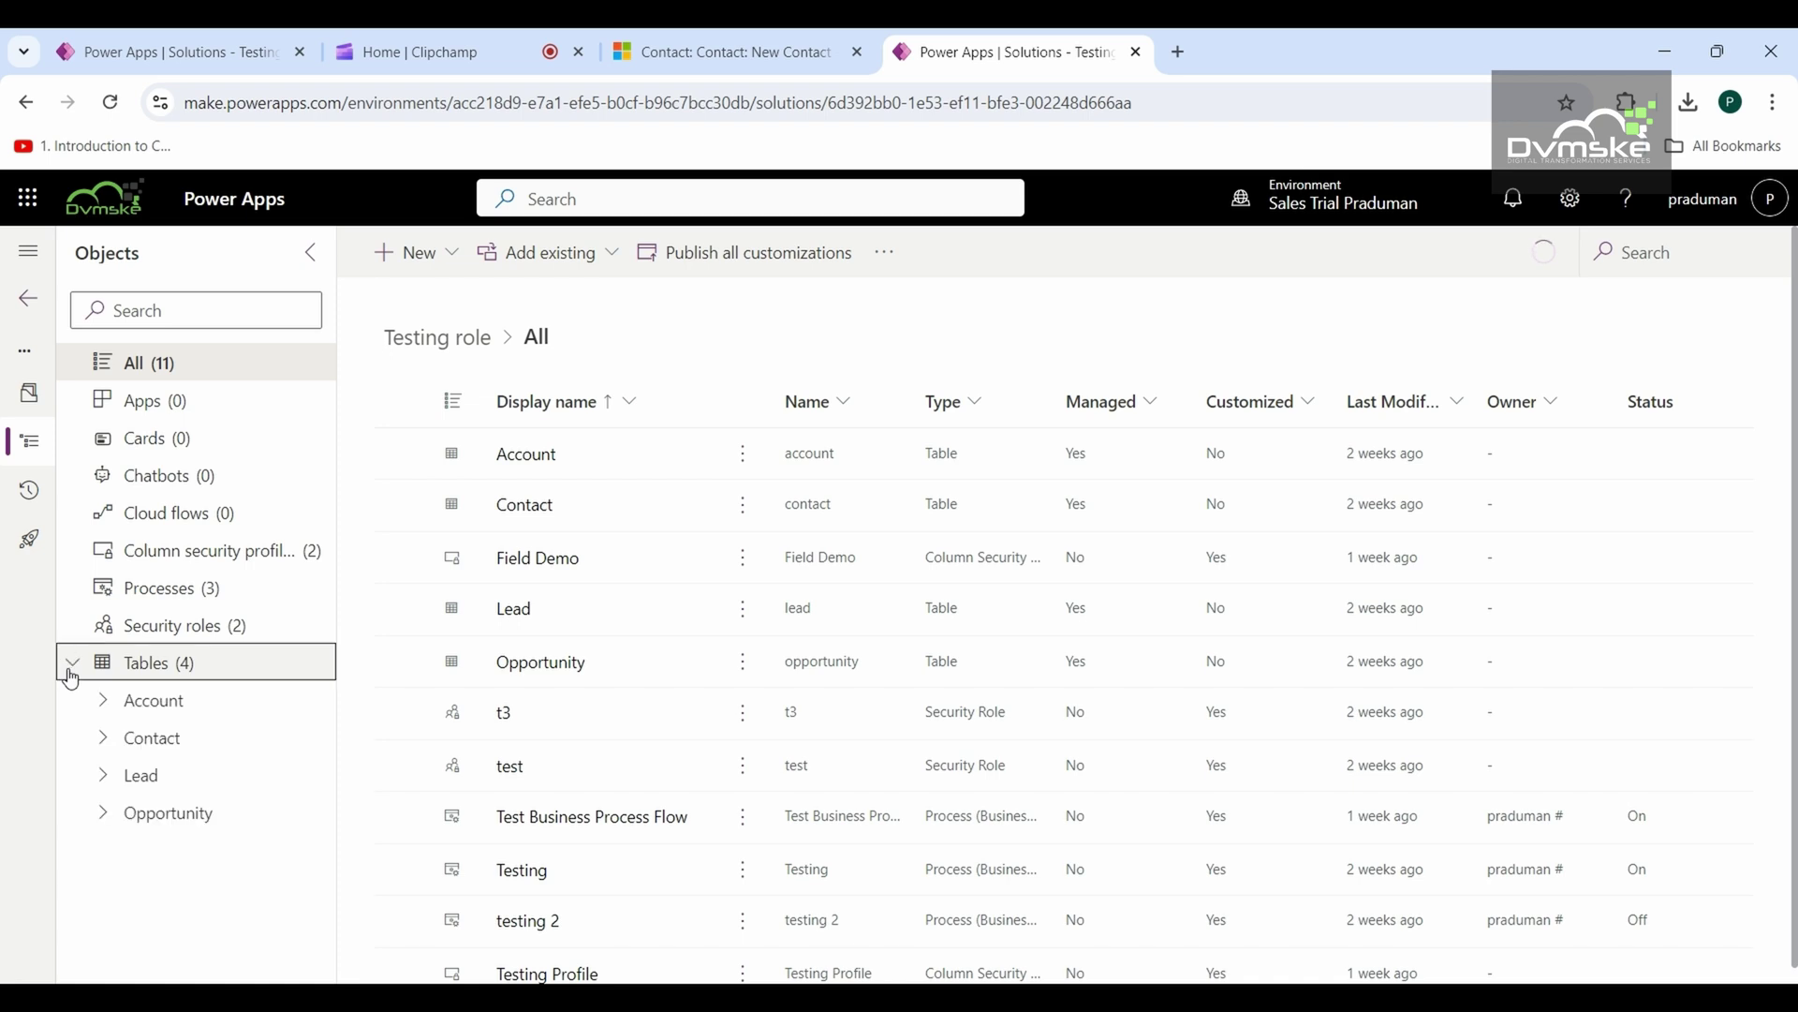
pyautogui.click(105, 704)
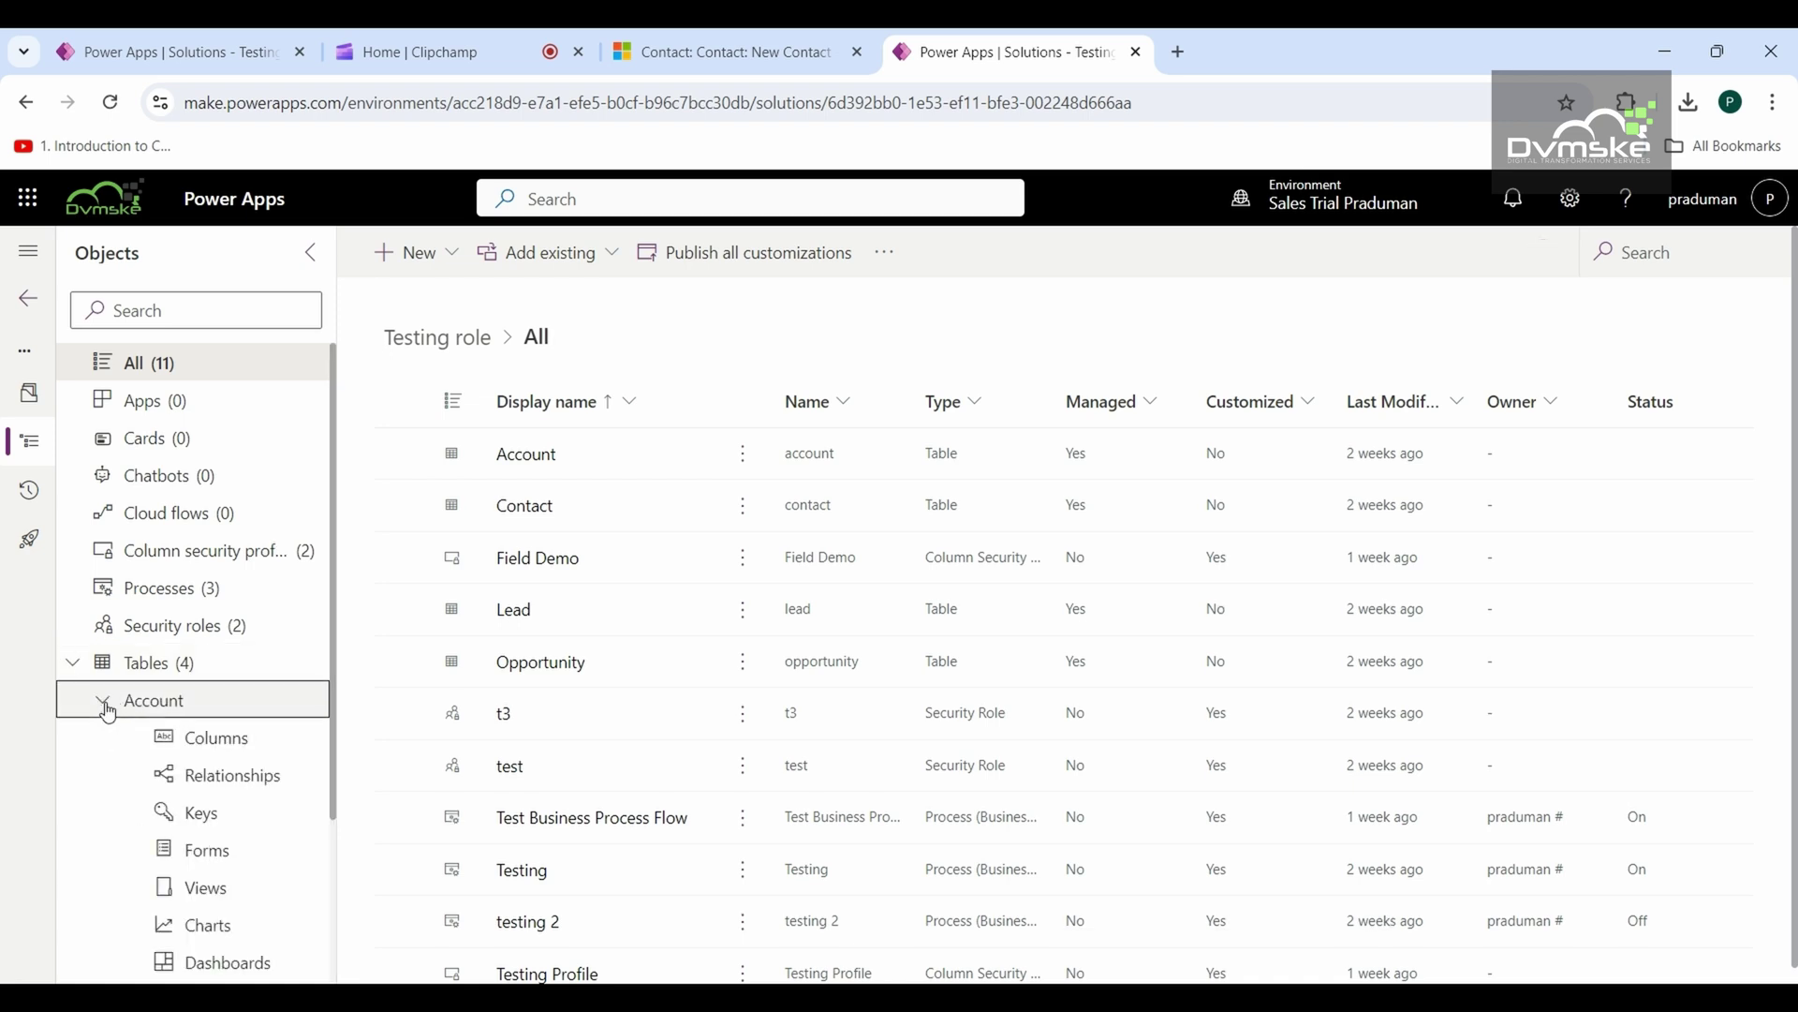
pyautogui.click(236, 853)
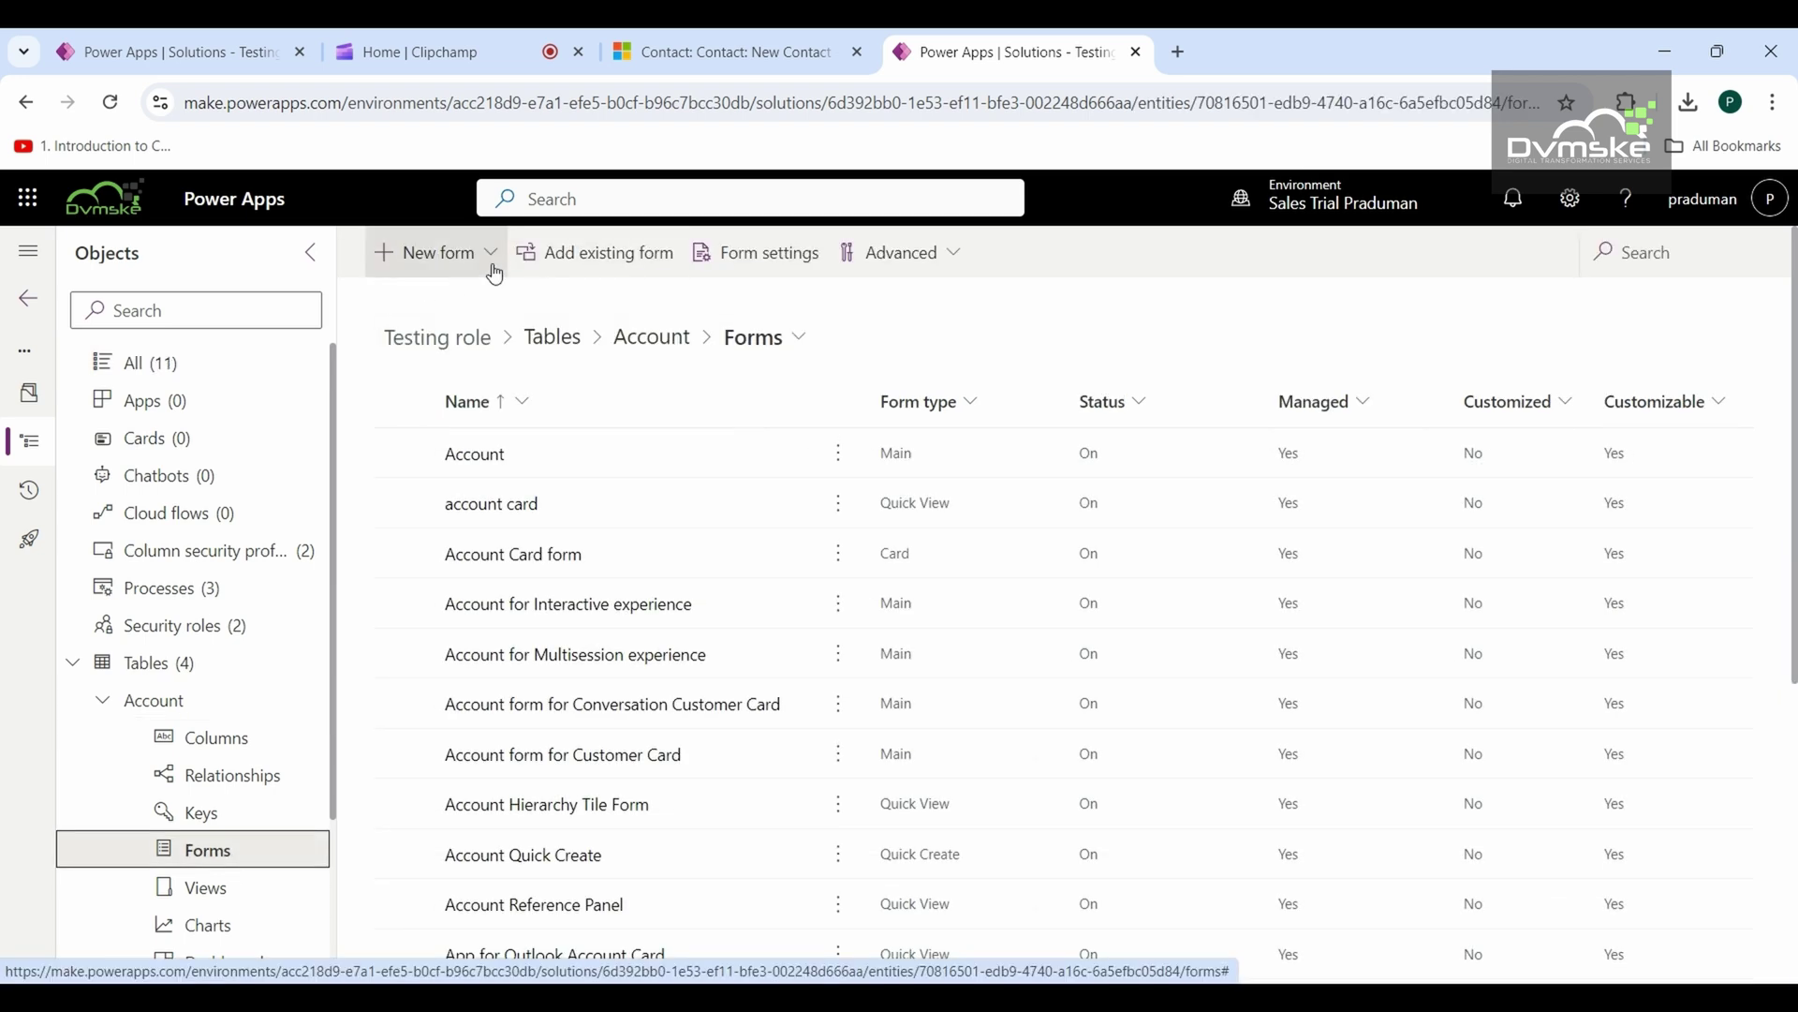
pyautogui.click(493, 265)
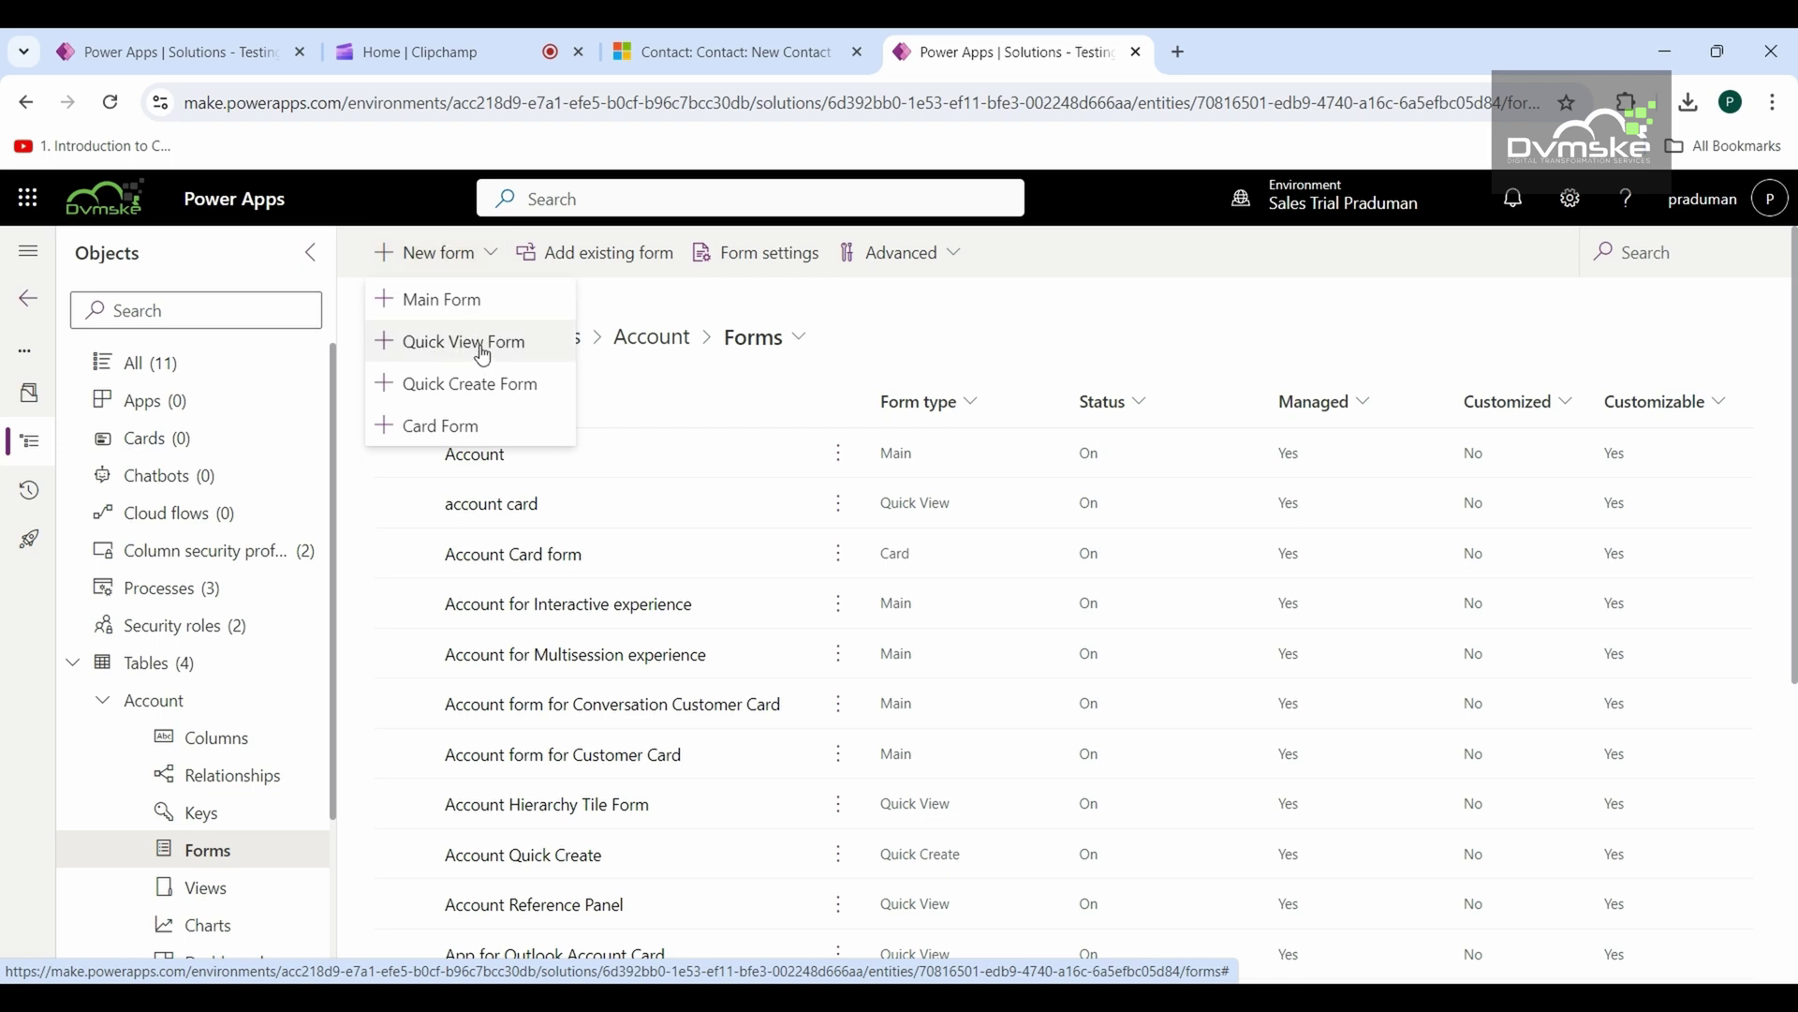
pyautogui.click(480, 344)
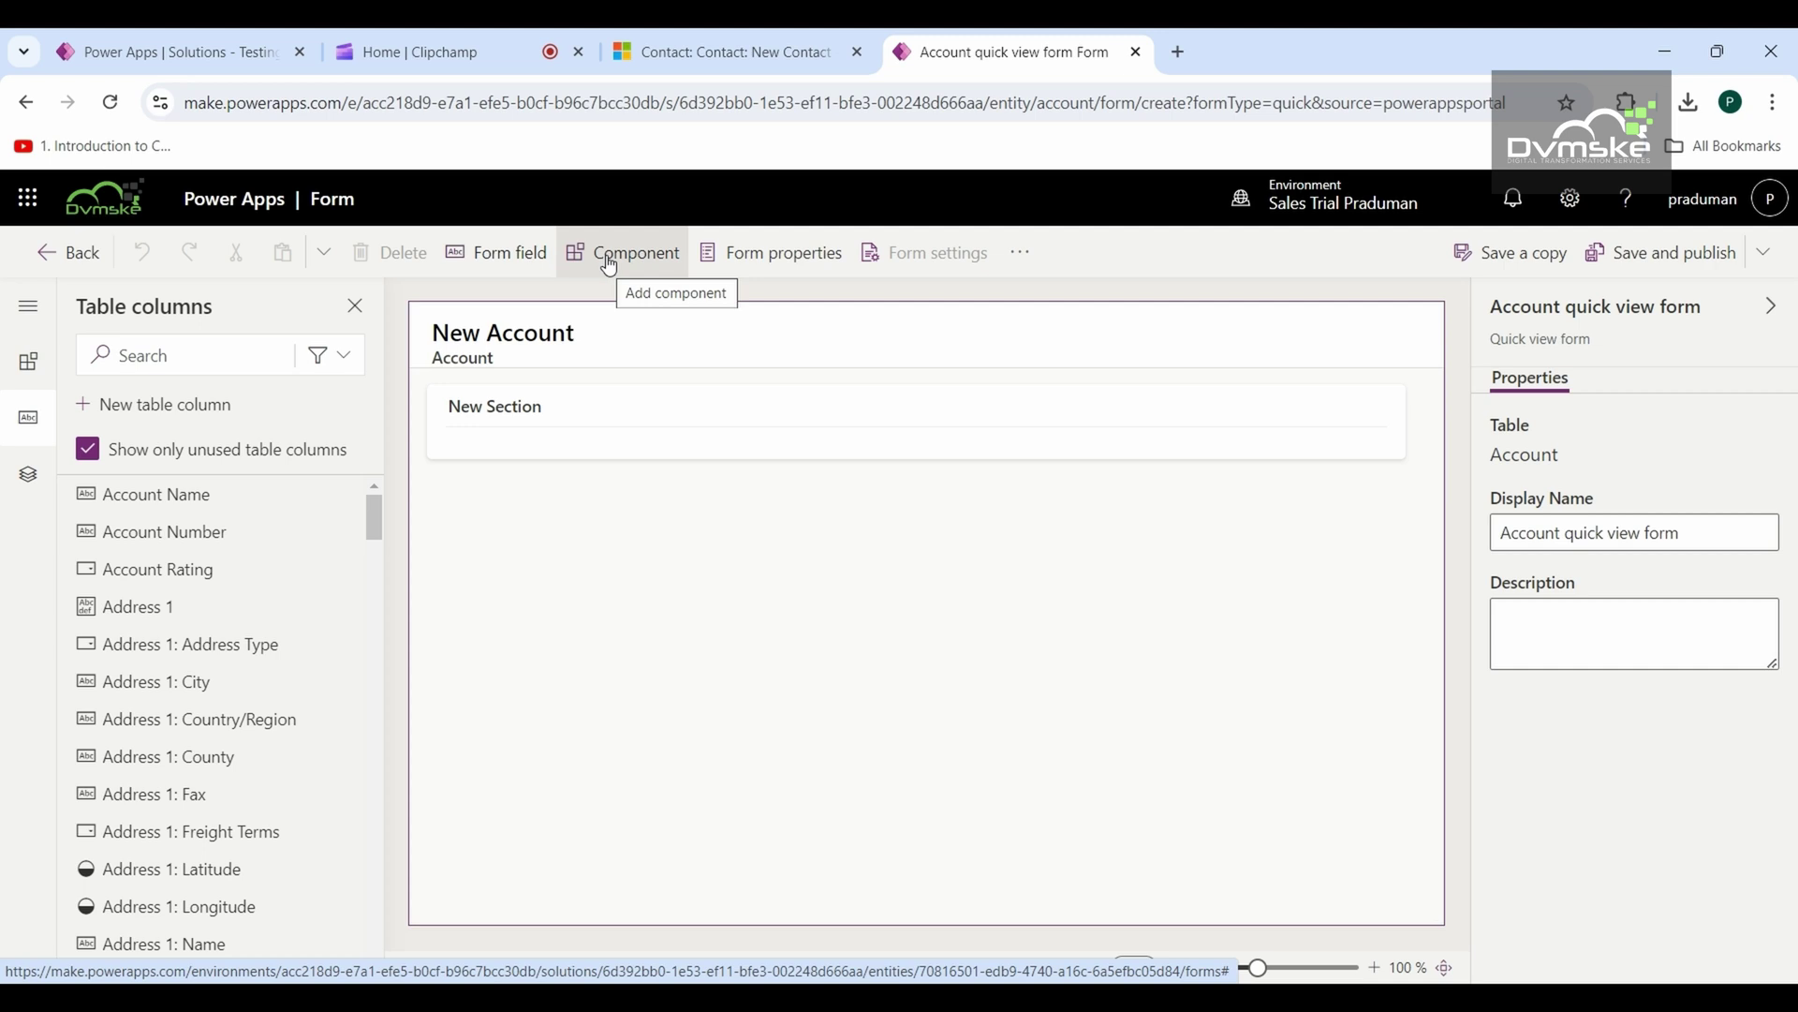
# Step: Add Account Name and Address 1: City to the quick view section, then save and publish
pyautogui.click(607, 262)
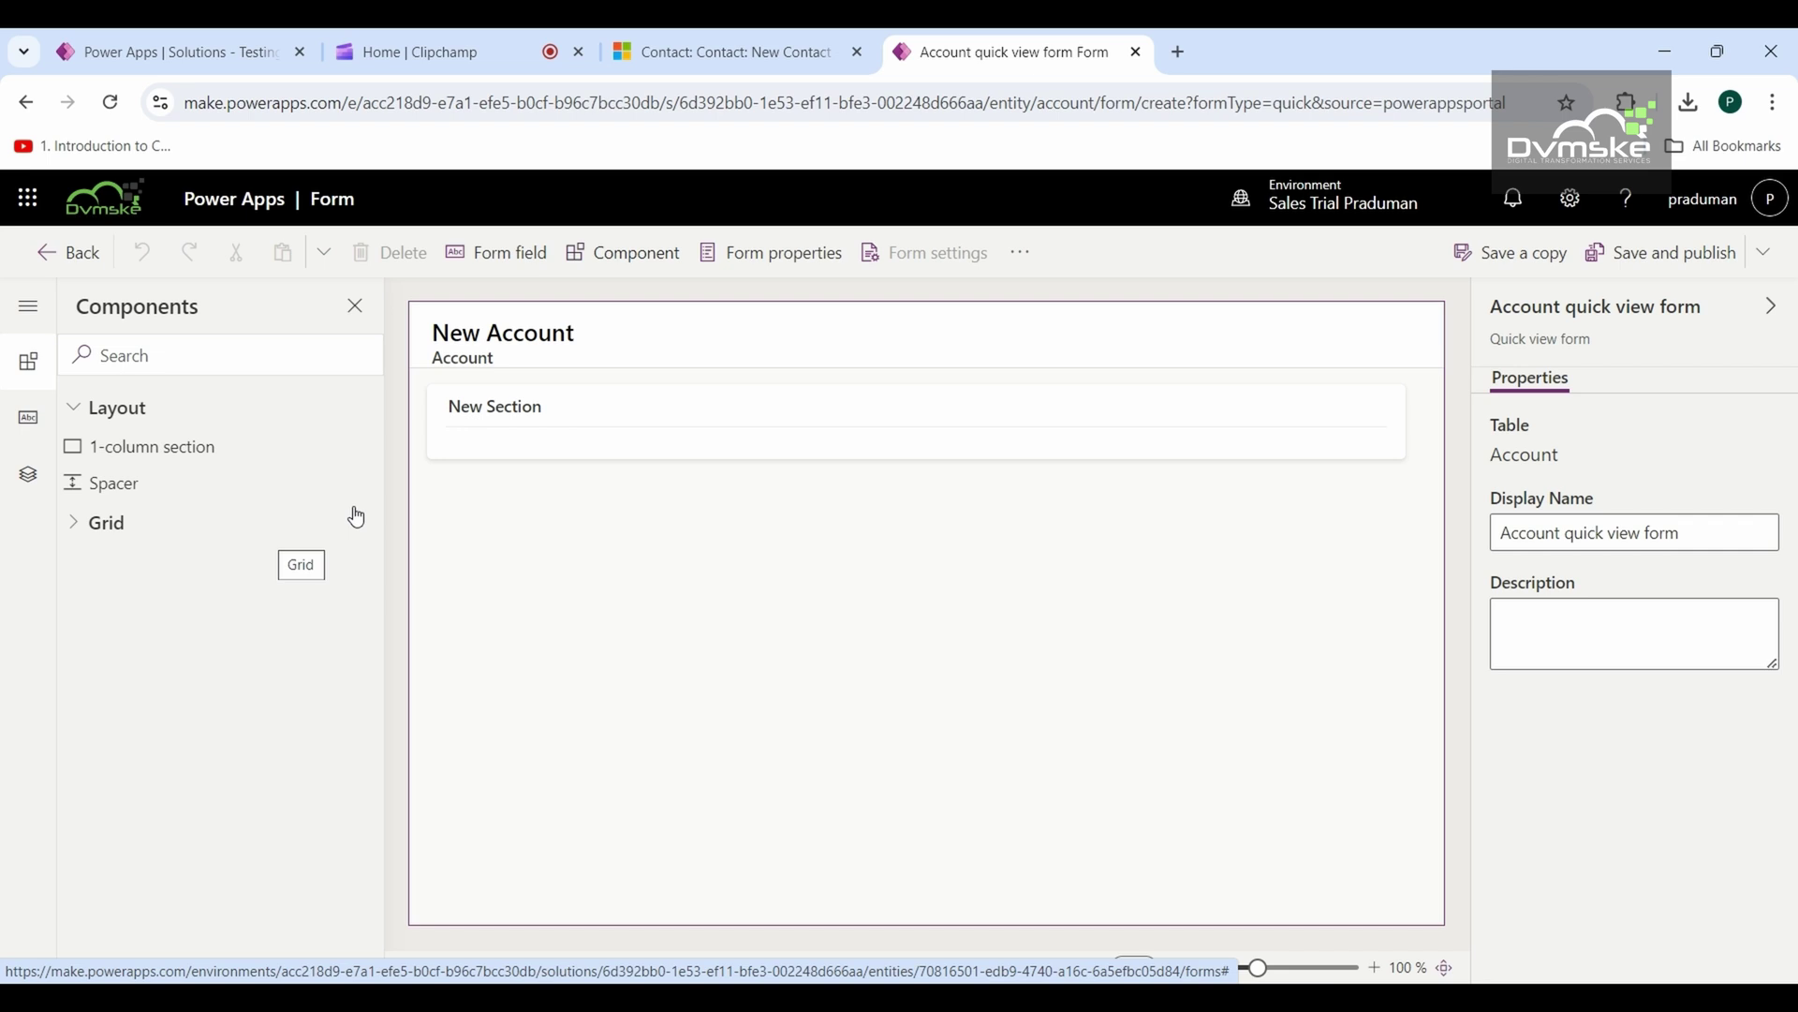
pyautogui.click(78, 525)
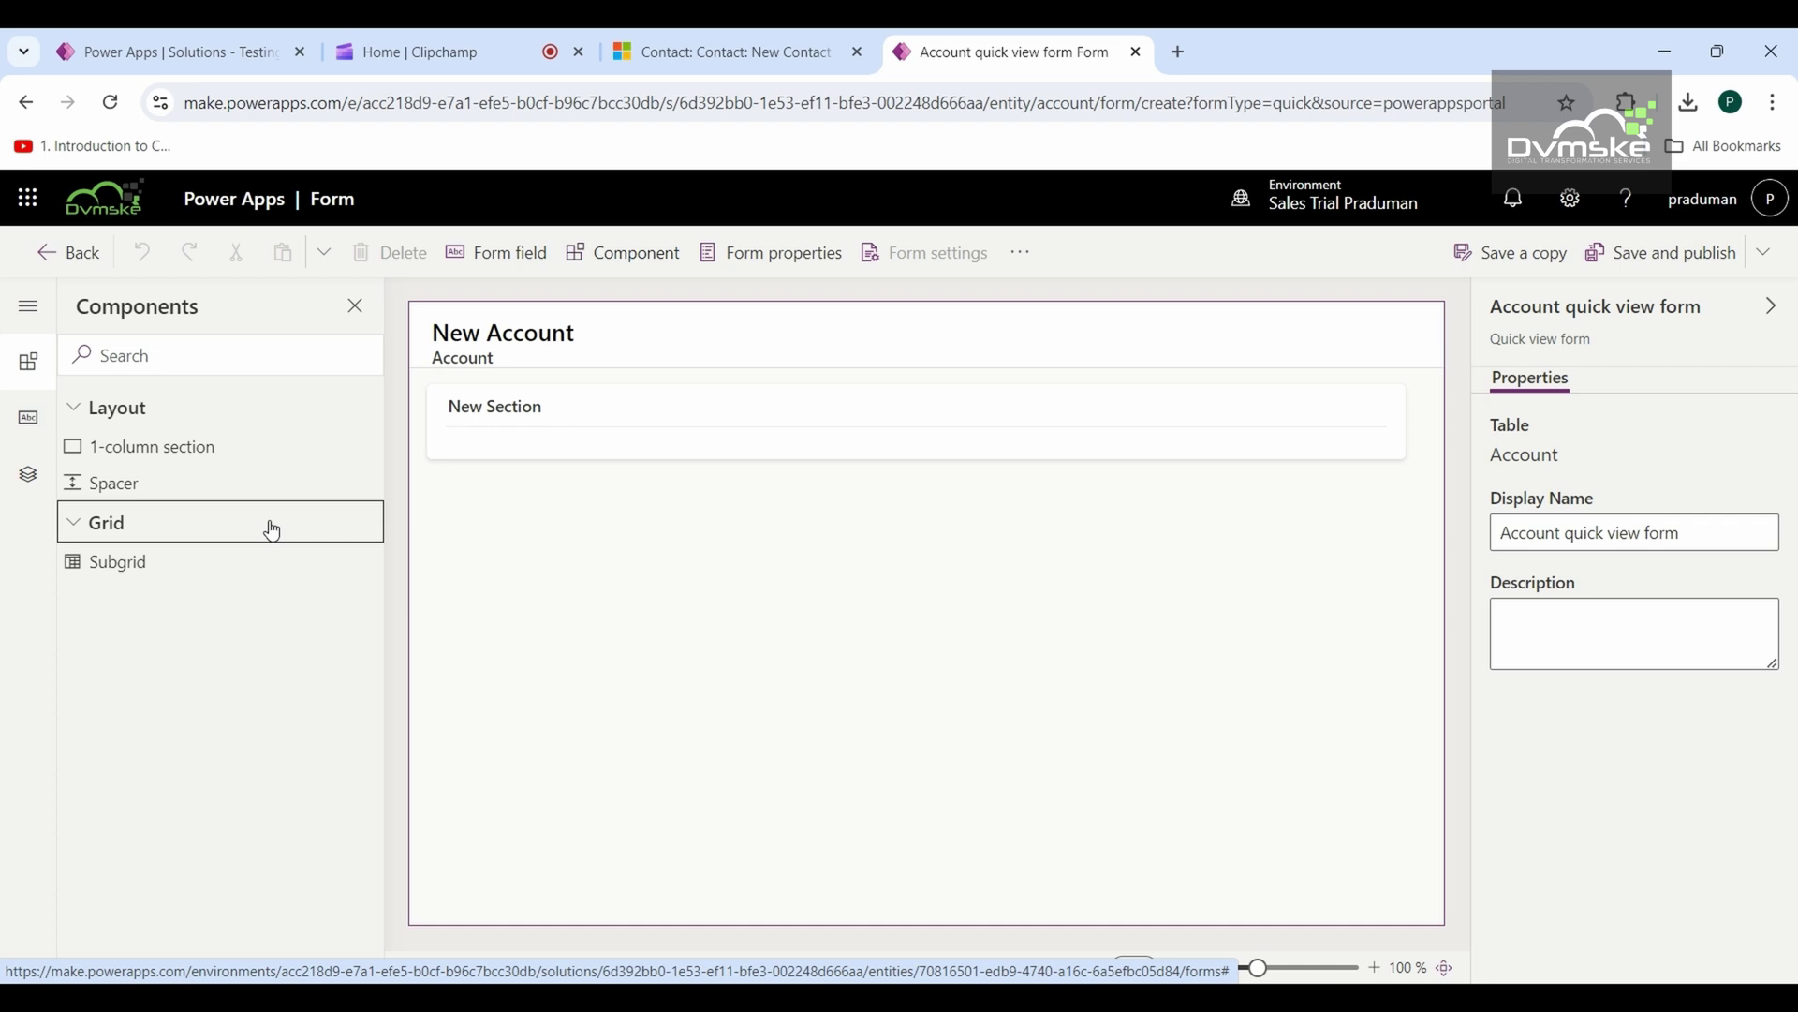
pyautogui.click(527, 275)
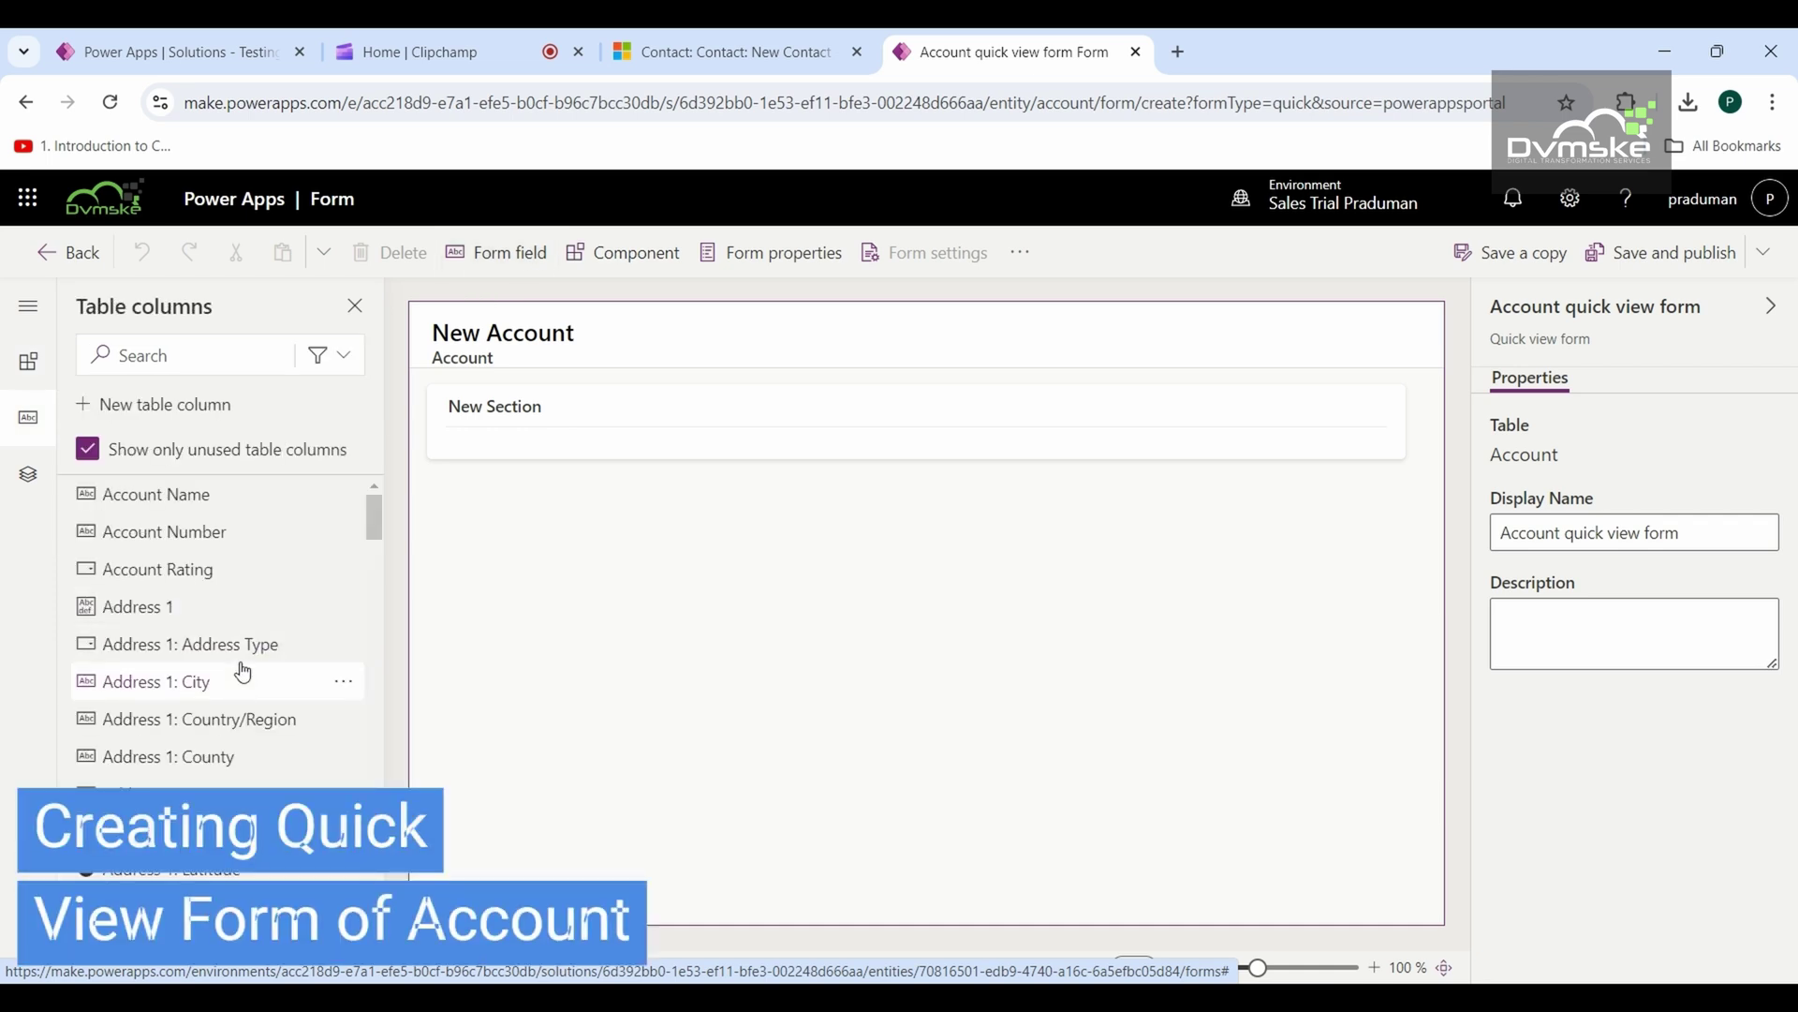
pyautogui.moveTo(138, 607)
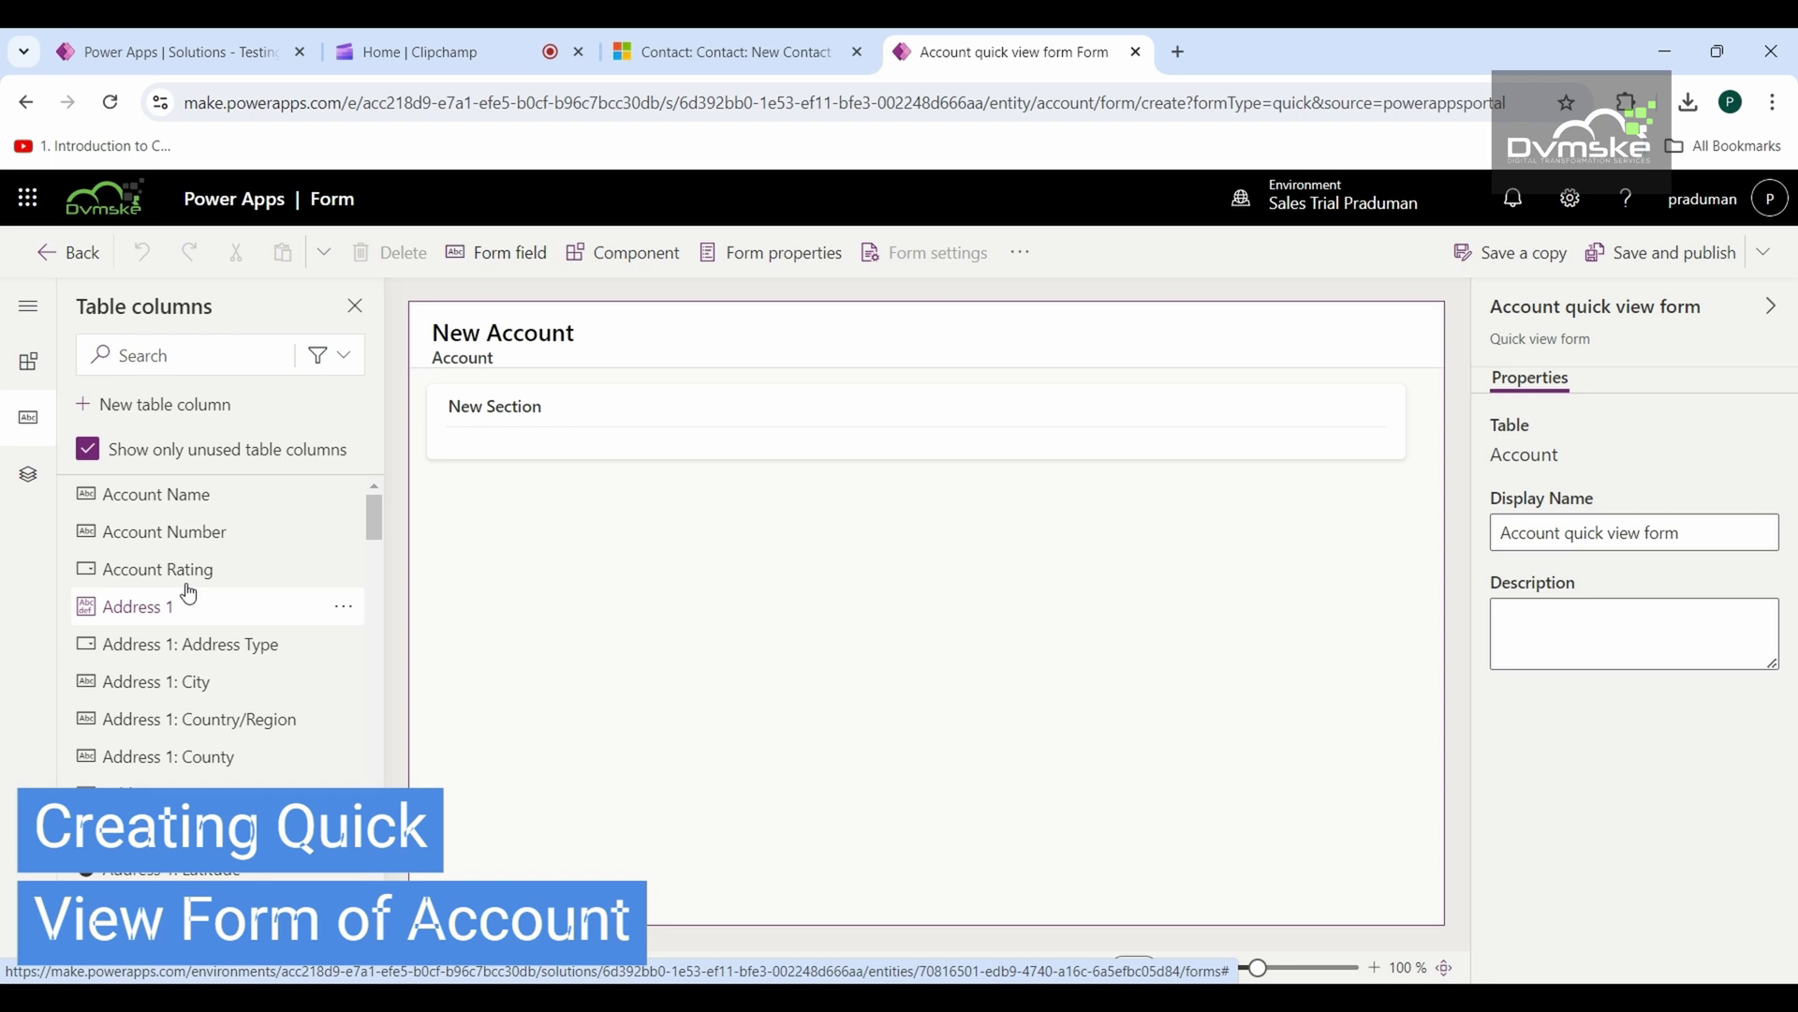
pyautogui.moveTo(154, 506)
pyautogui.mouseDown()
pyautogui.moveTo(510, 408)
pyautogui.moveTo(452, 404)
pyautogui.mouseUp()
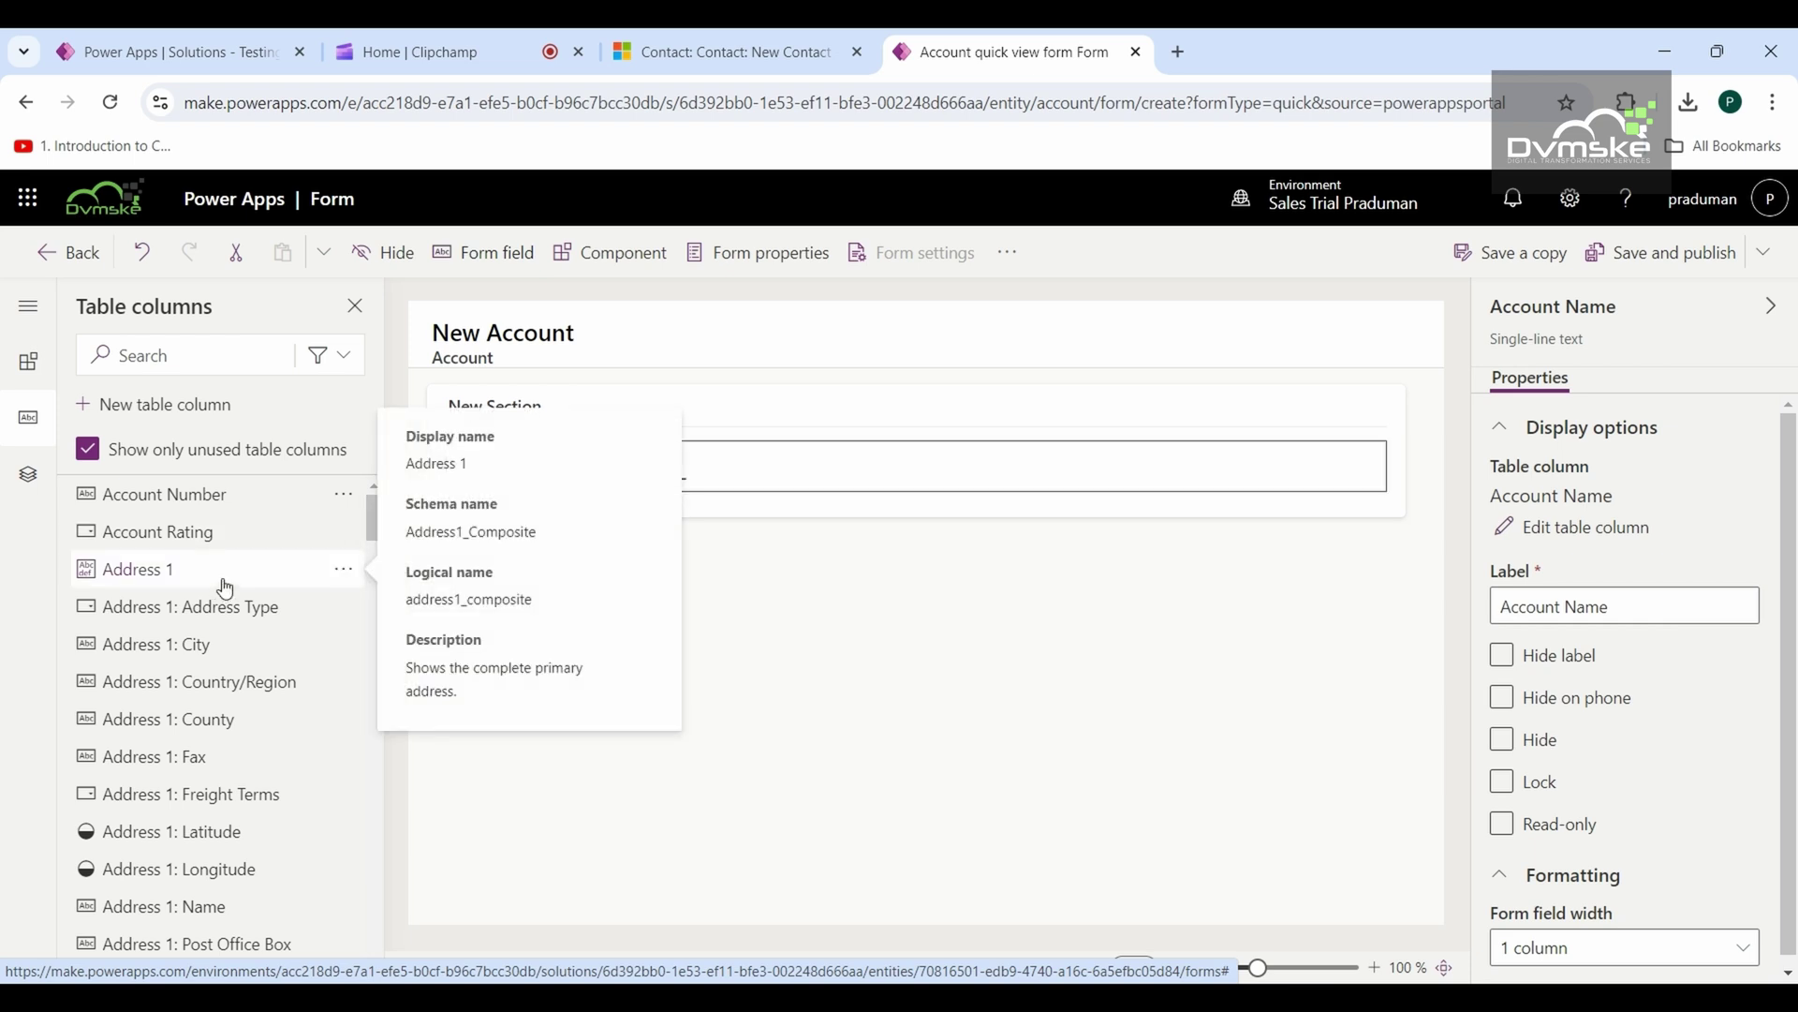
pyautogui.moveTo(183, 644)
pyautogui.mouseDown()
pyautogui.moveTo(543, 503)
pyautogui.moveTo(523, 489)
pyautogui.mouseUp()
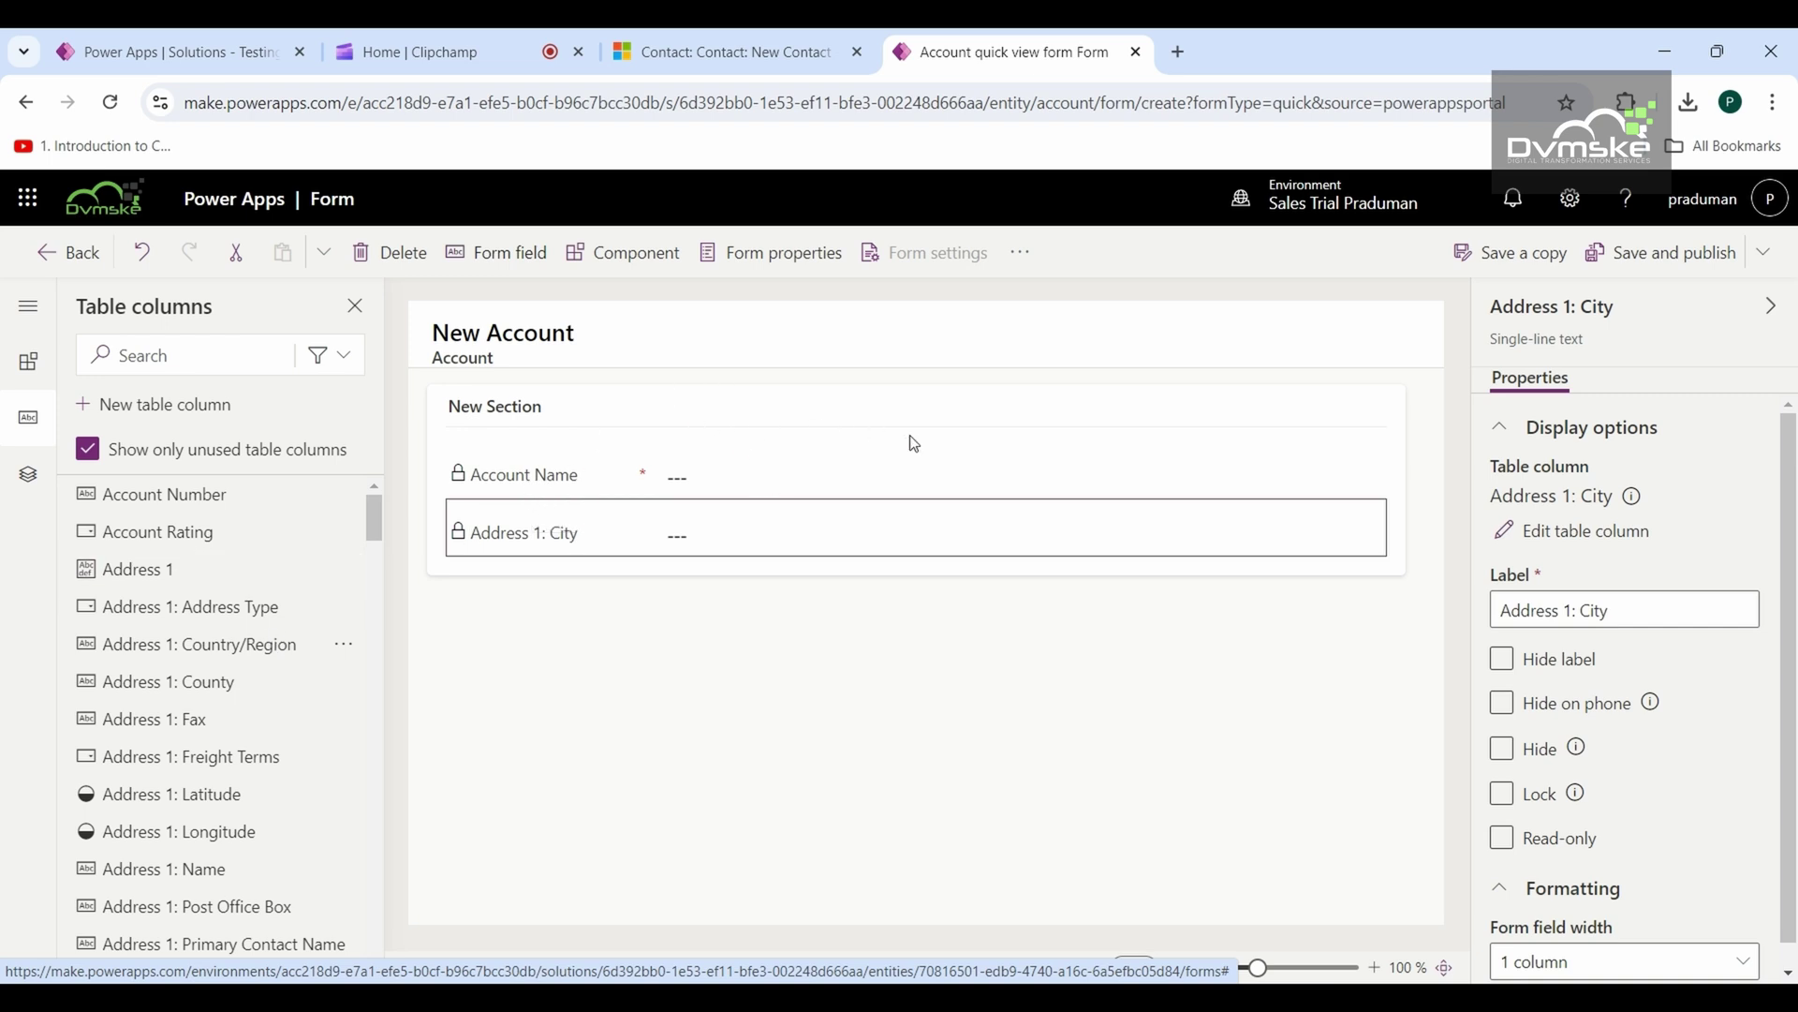
pyautogui.click(1676, 255)
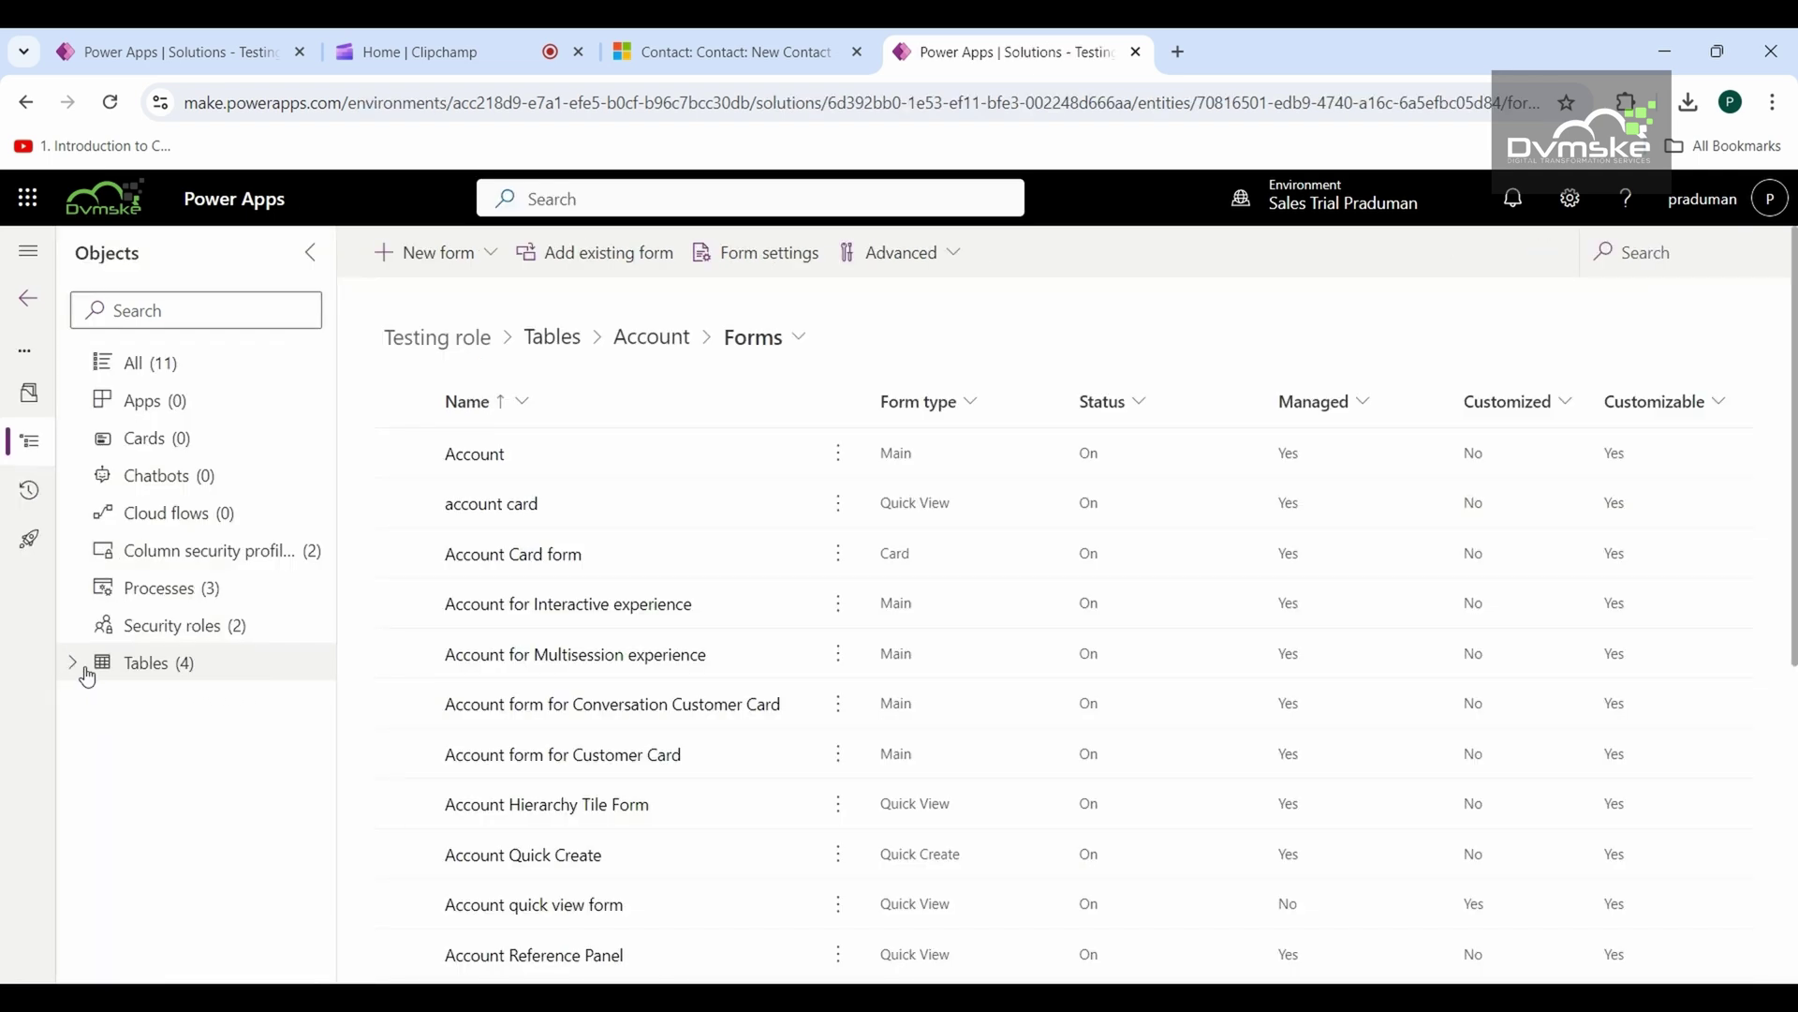
# Step: Open the Contact main form from the solution's Contact table forms
pyautogui.click(75, 669)
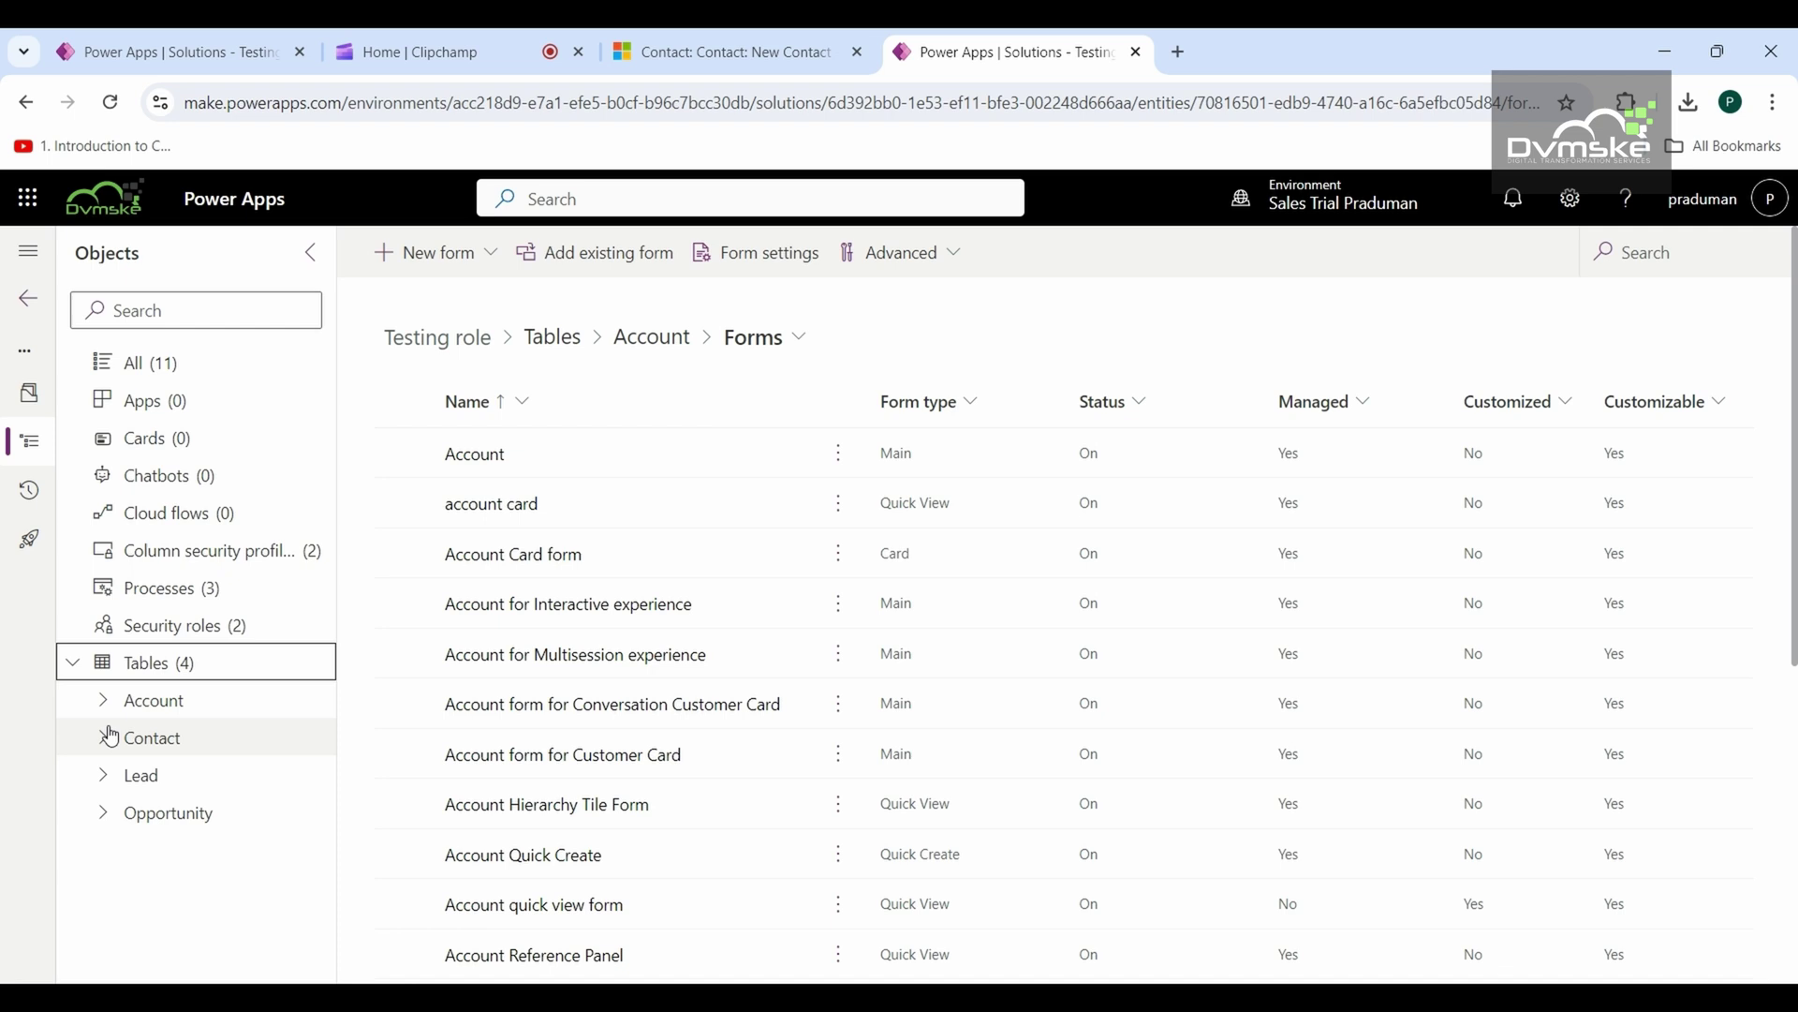
pyautogui.click(103, 742)
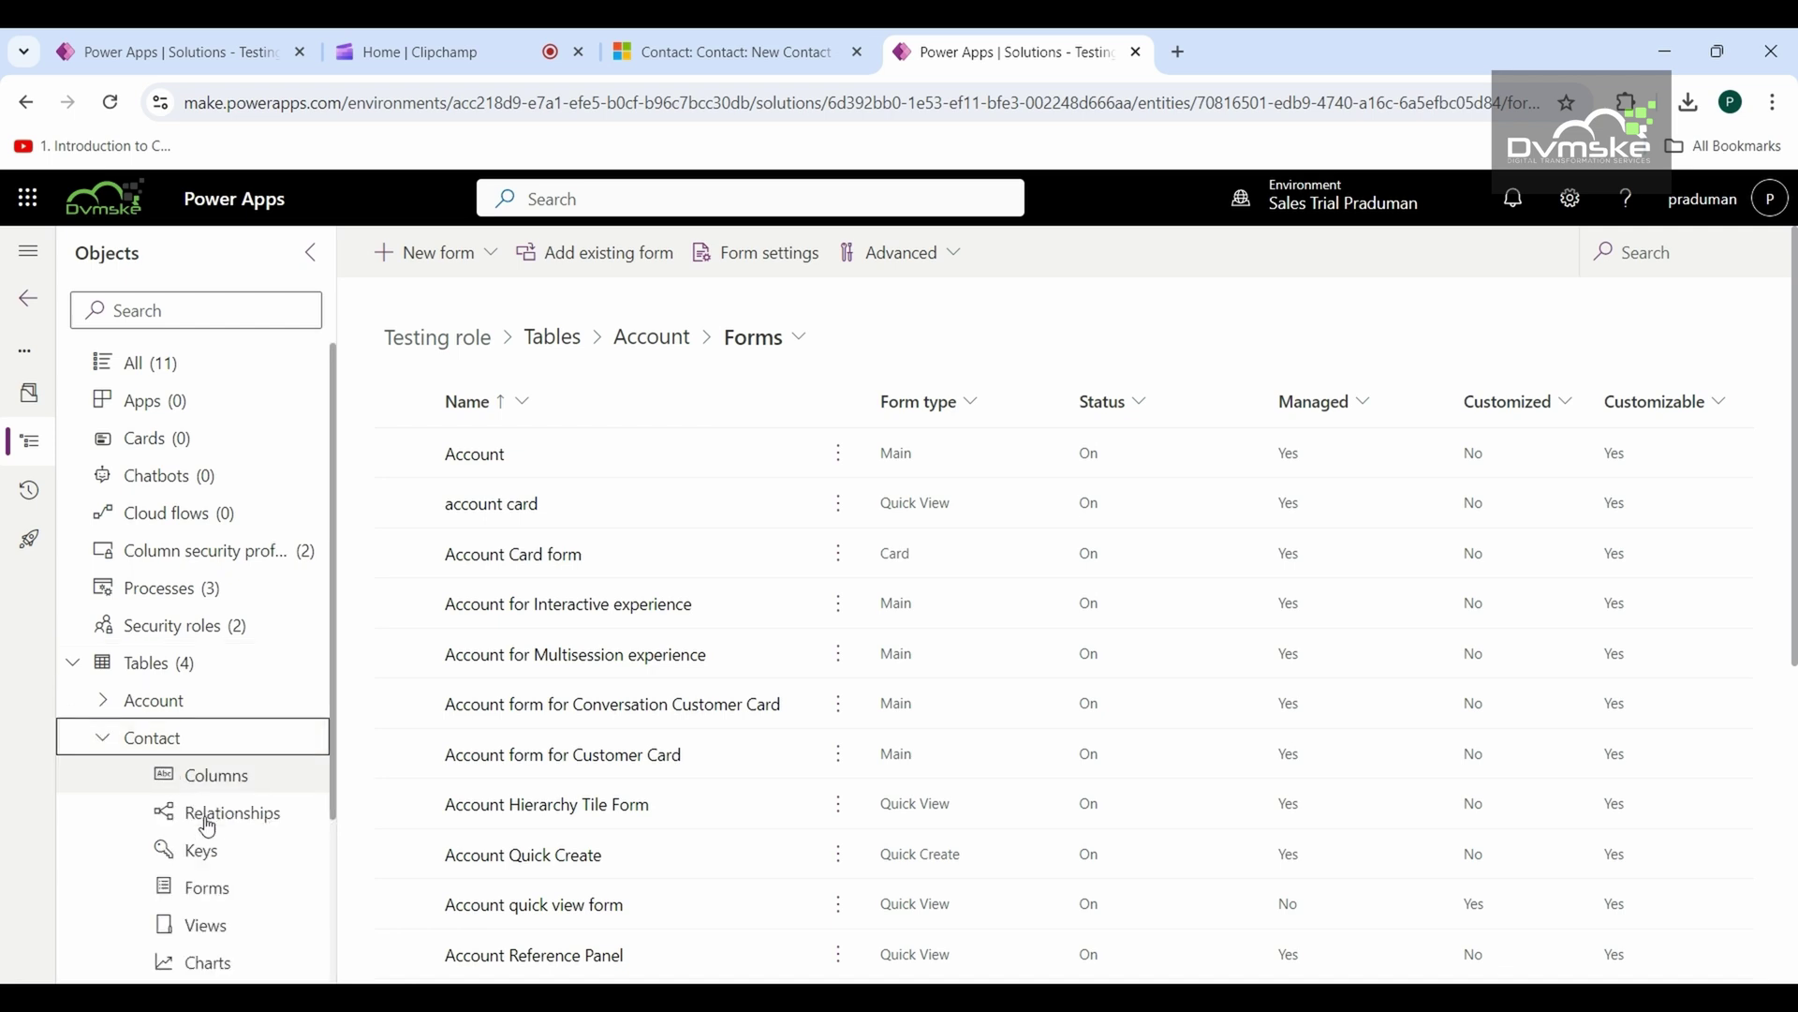
pyautogui.click(222, 901)
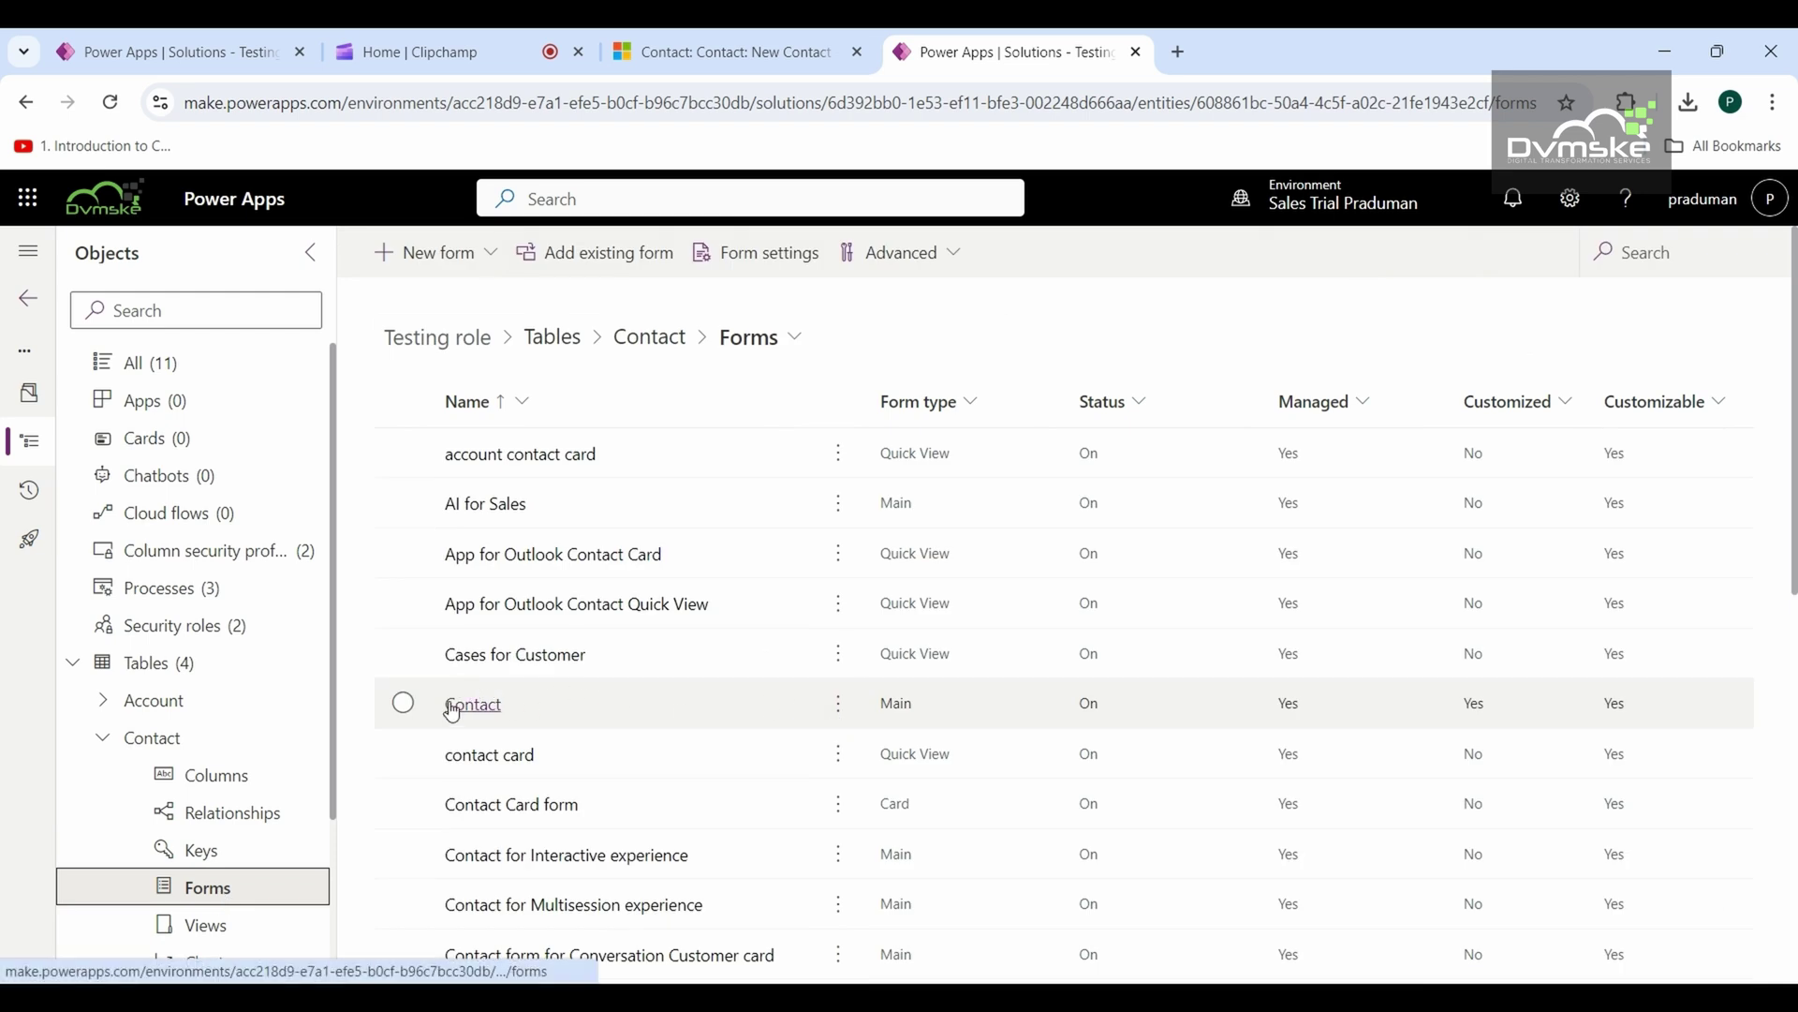
pyautogui.click(449, 703)
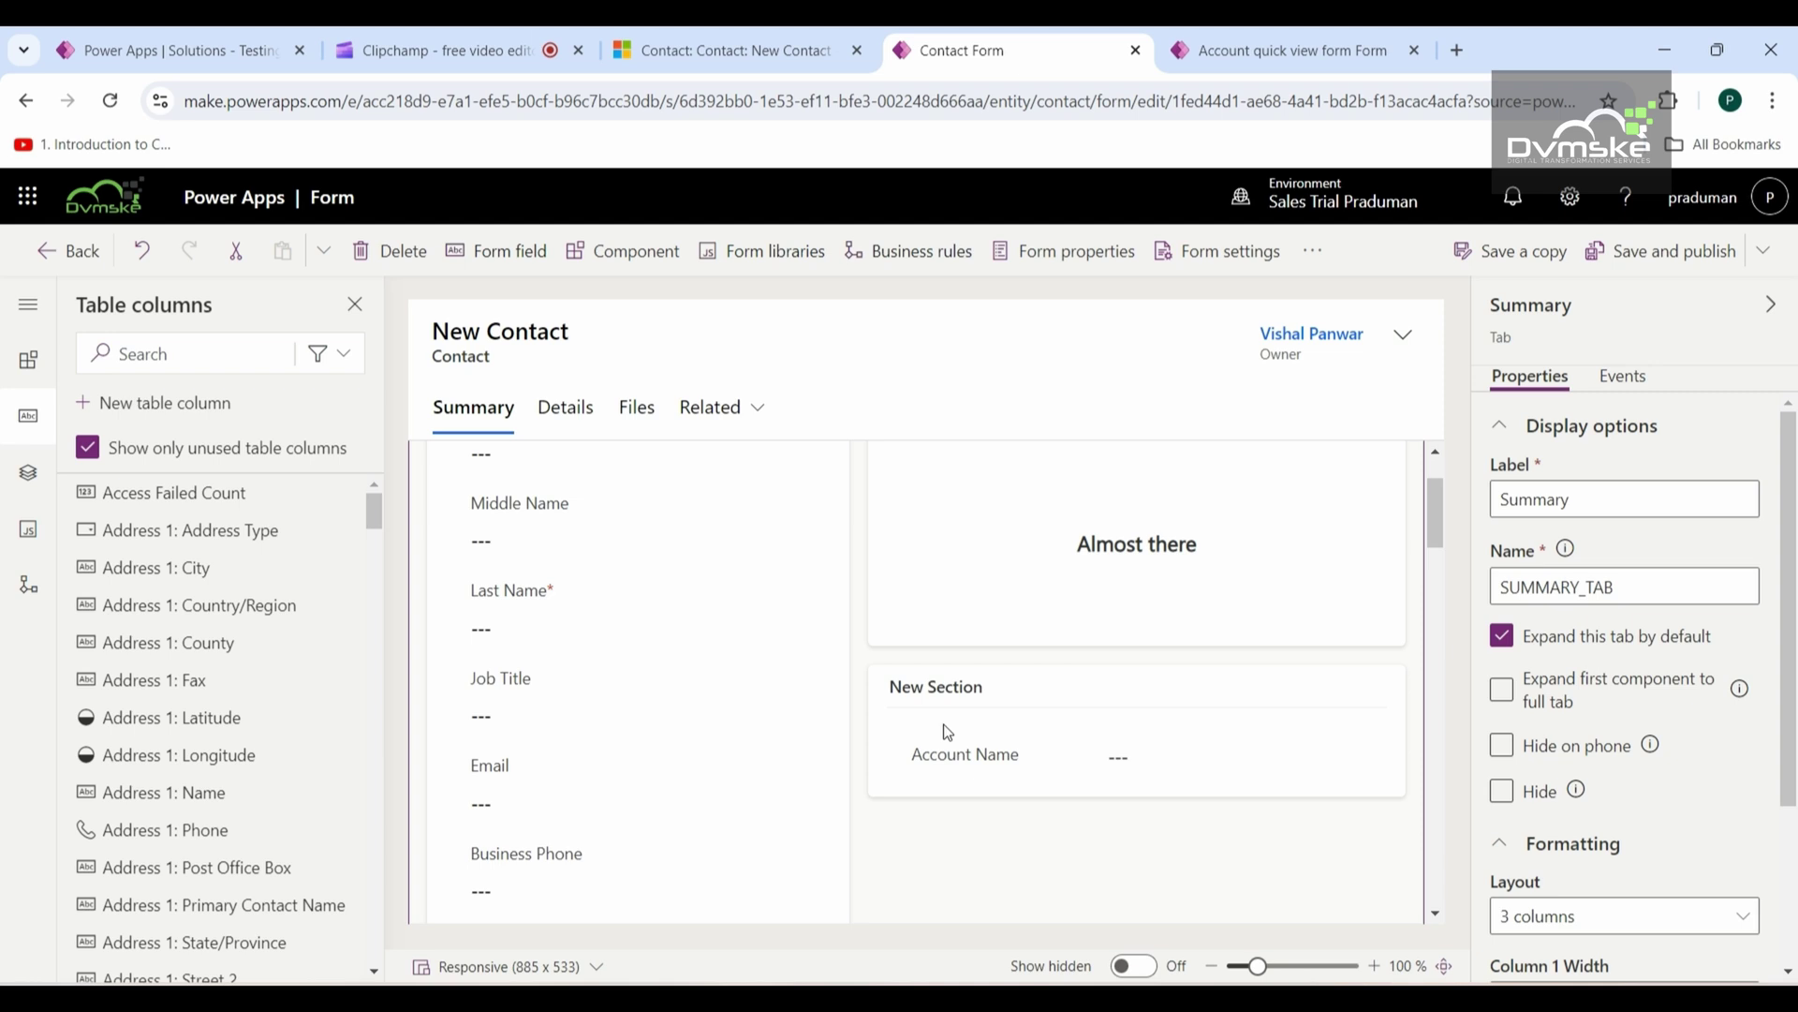
# Step: Insert an Account quick view using the Company Name lookup and the 'Account quick view form'
pyautogui.click(932, 748)
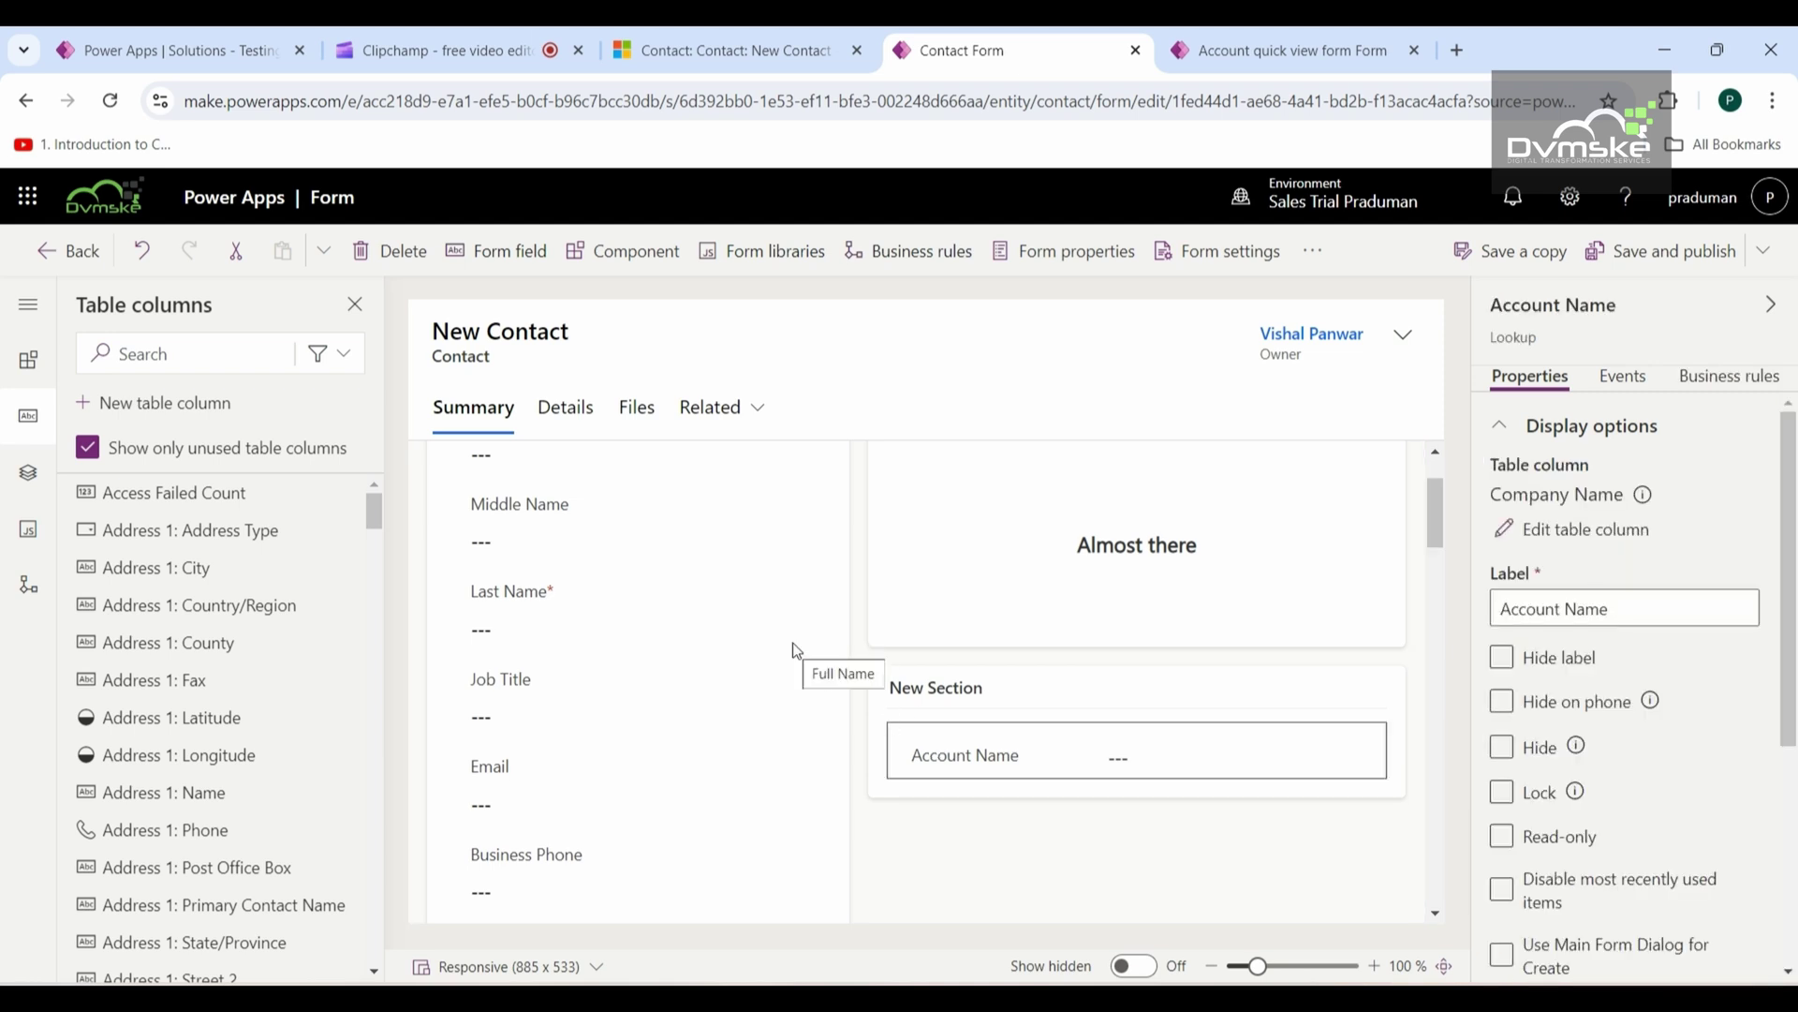
pyautogui.click(27, 362)
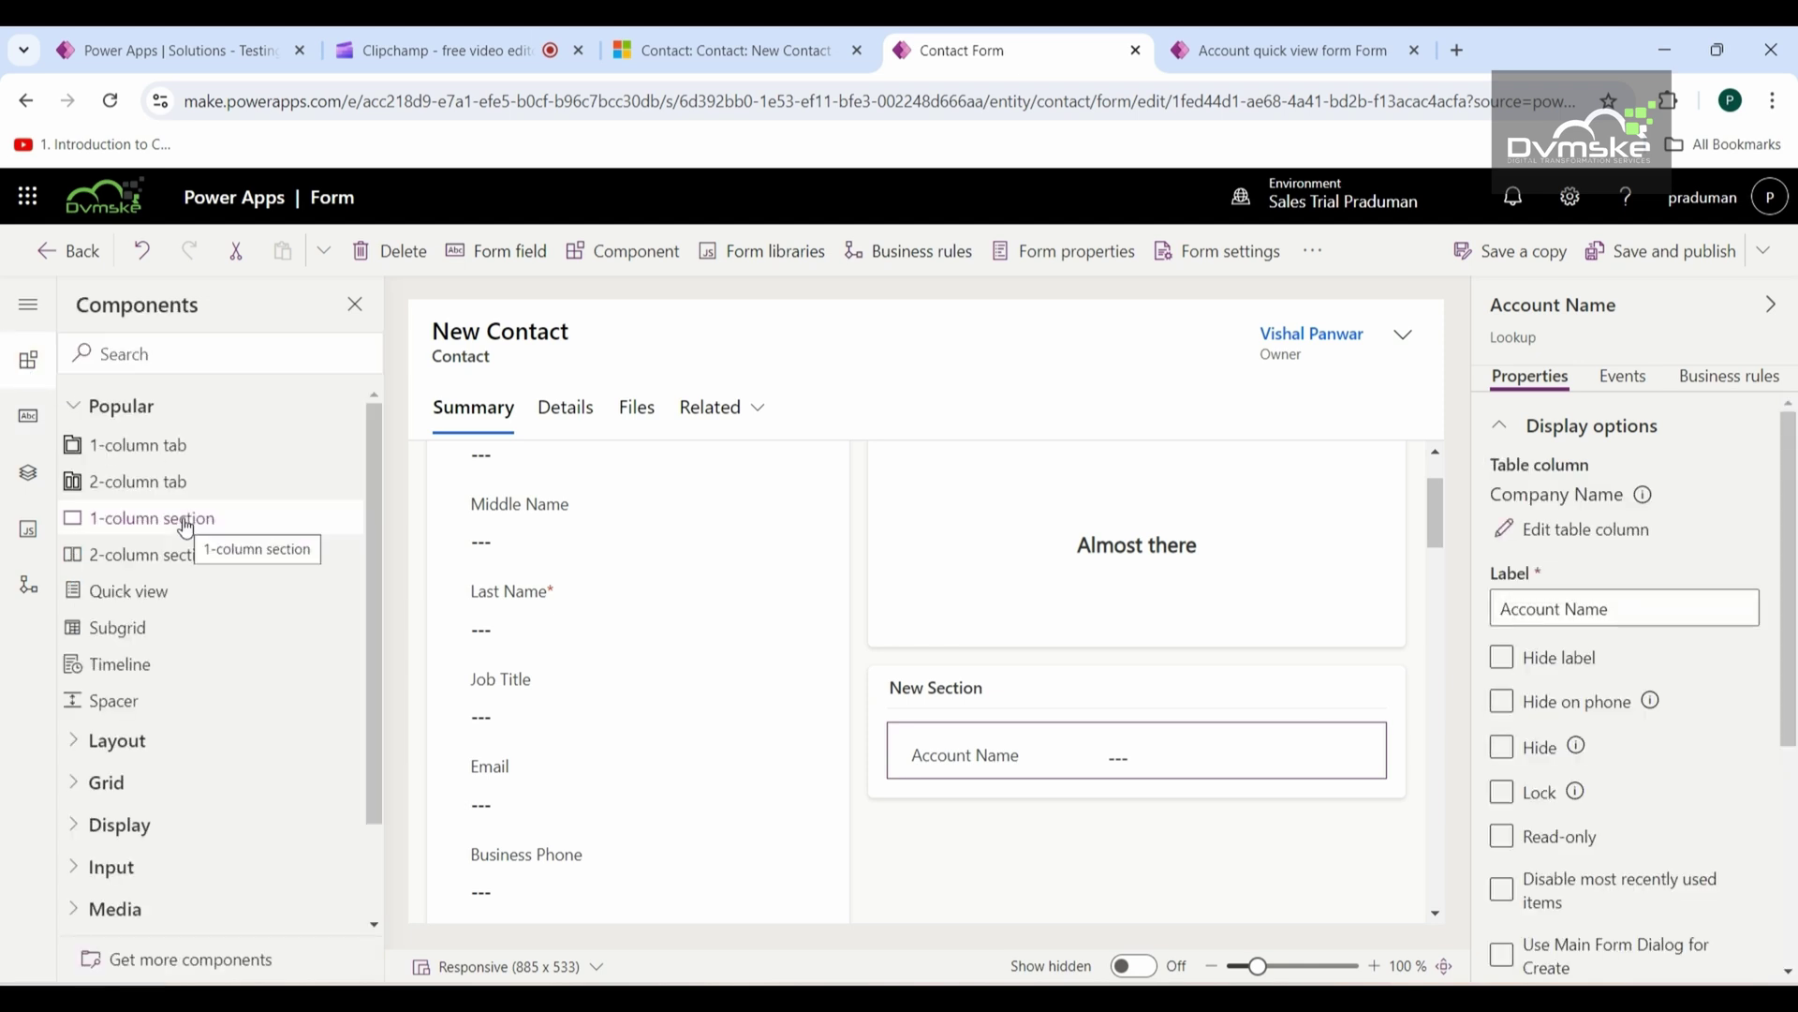
pyautogui.click(167, 607)
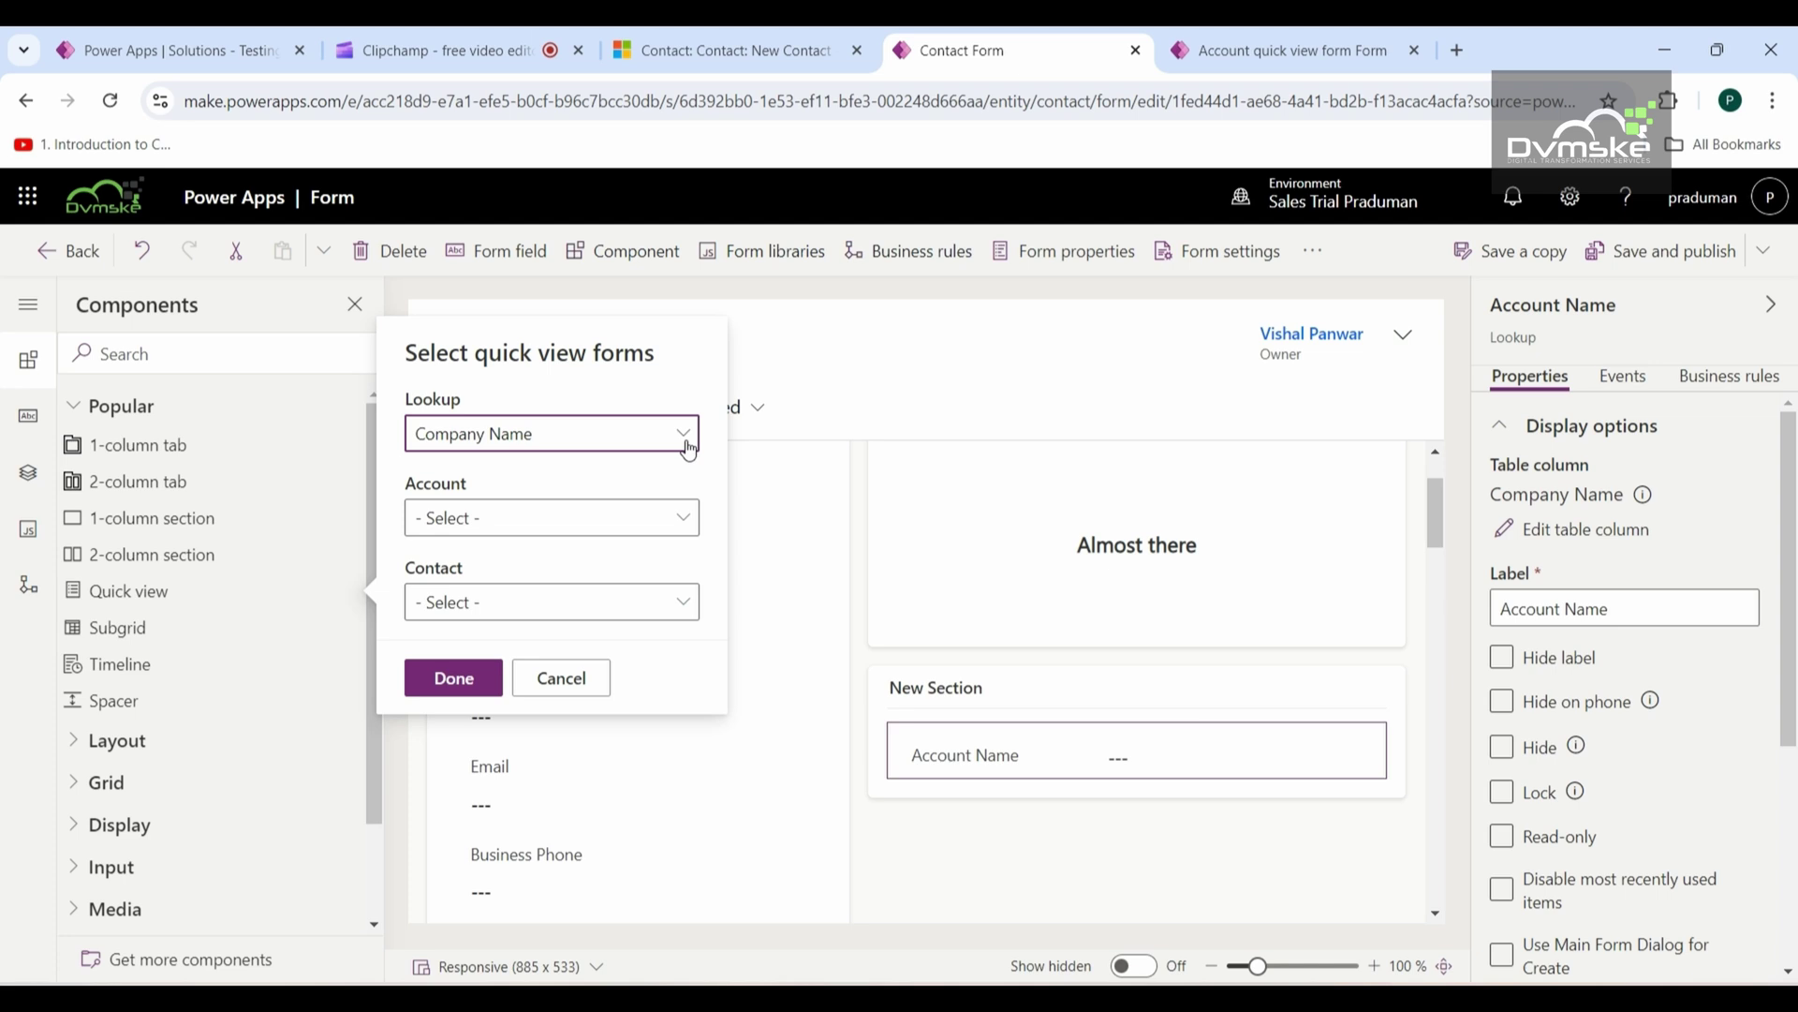
pyautogui.click(688, 449)
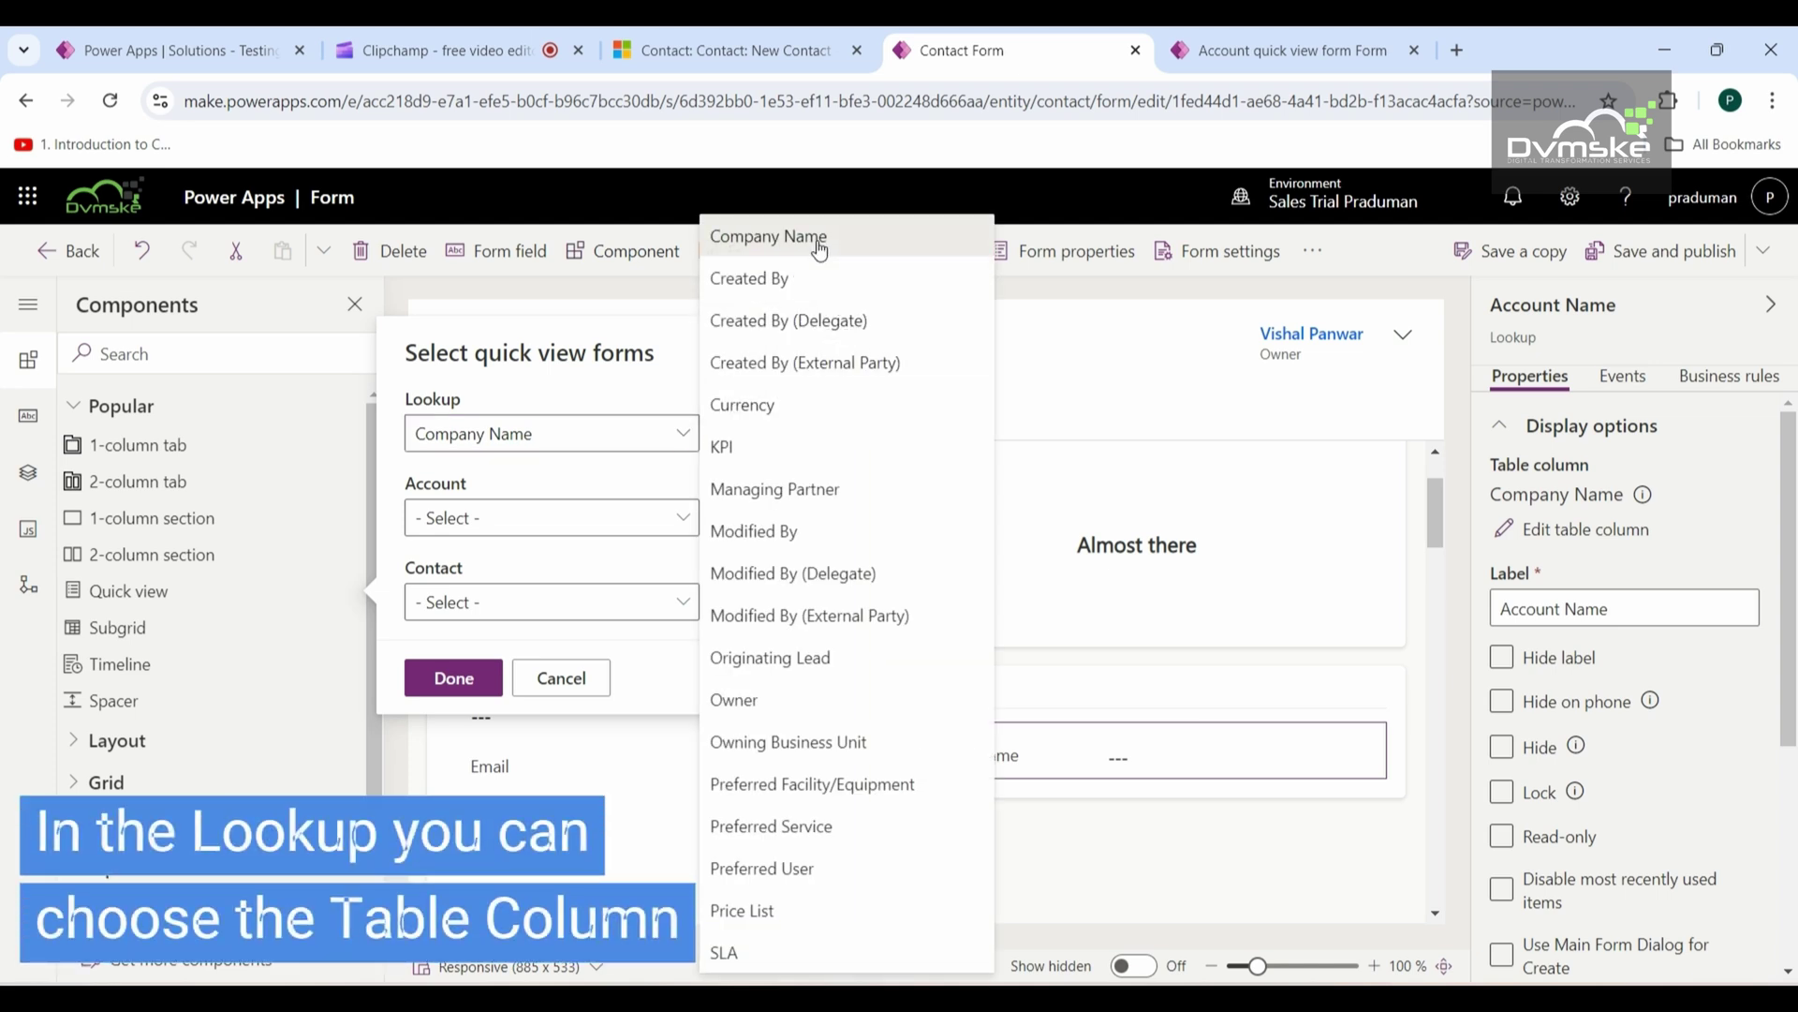
pyautogui.click(643, 499)
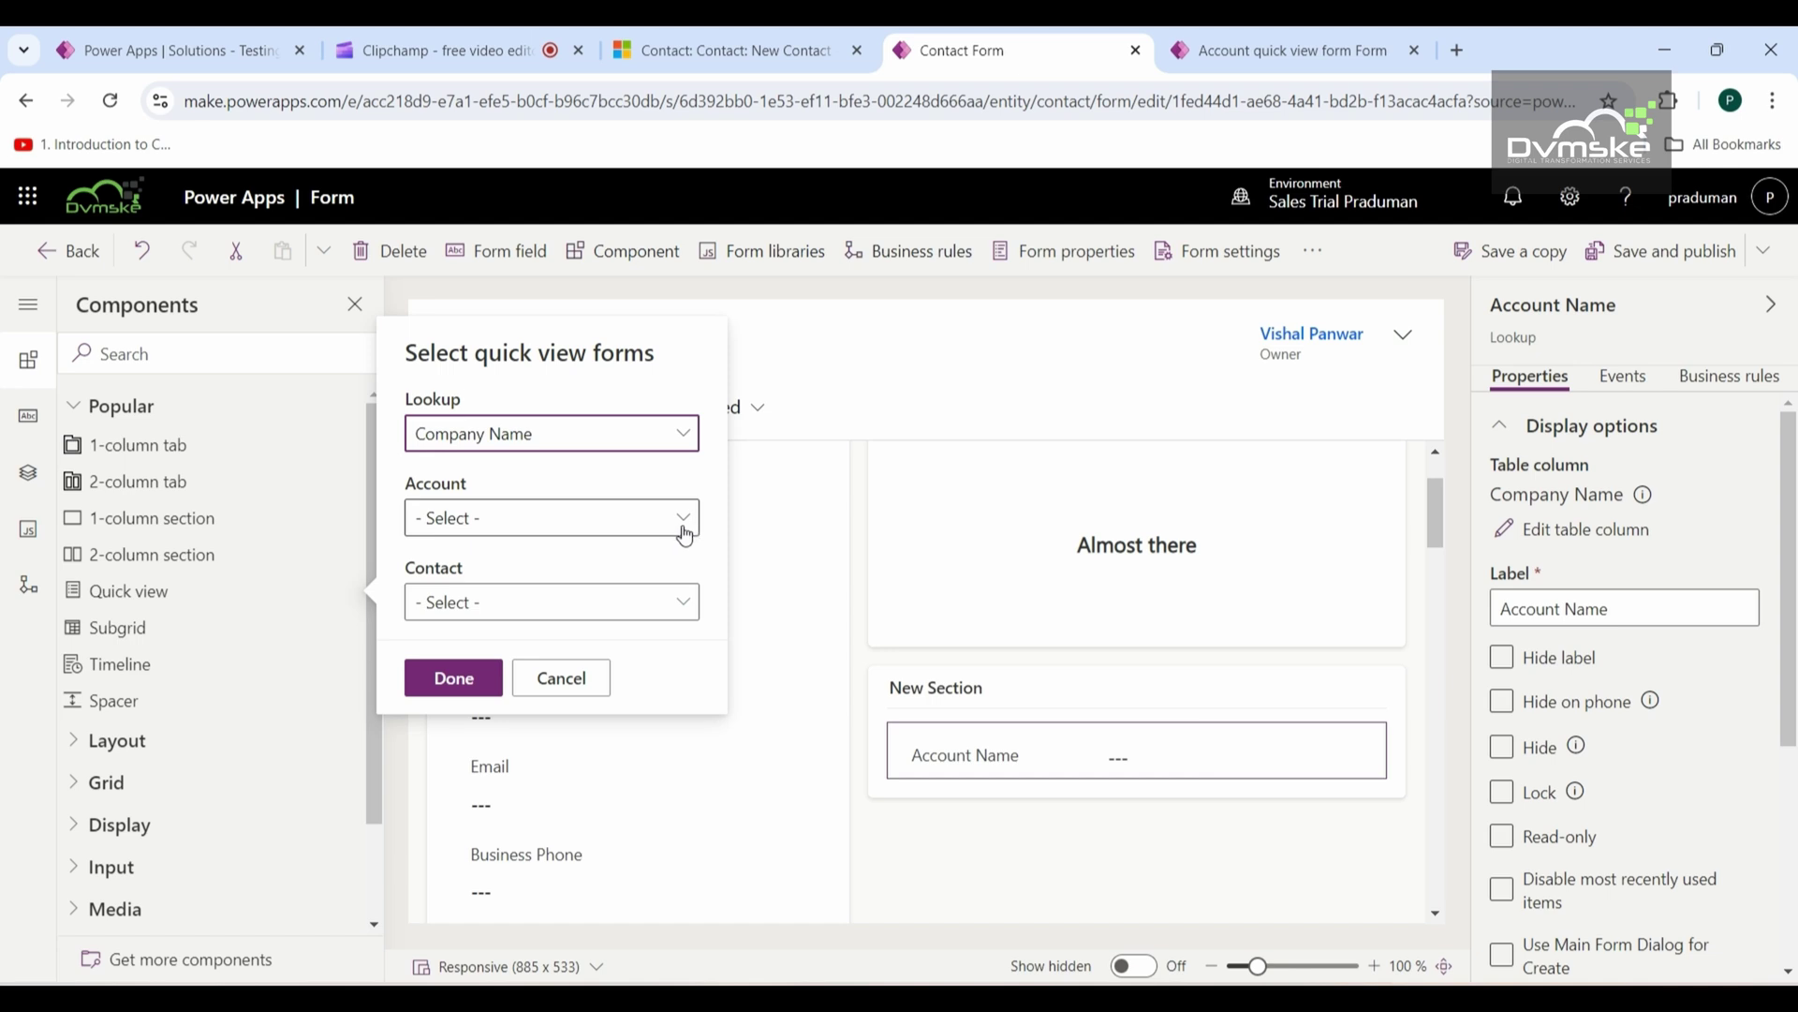
pyautogui.click(1317, 50)
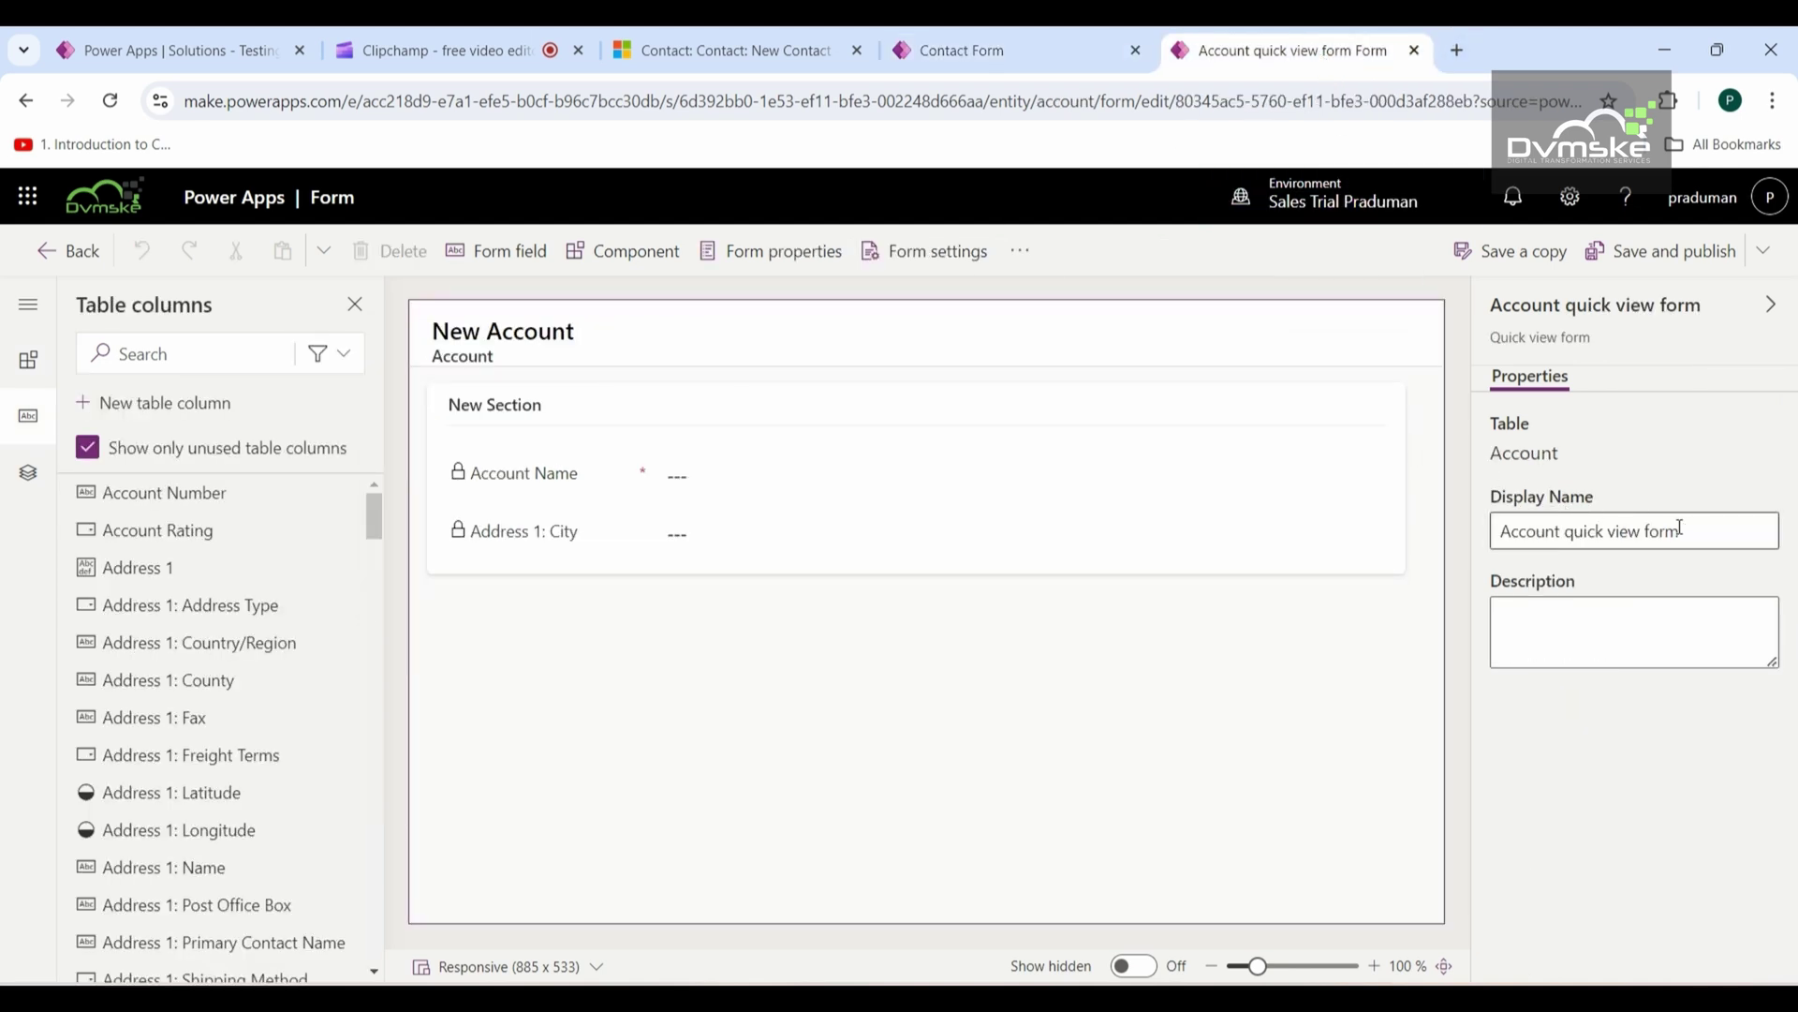
pyautogui.click(972, 58)
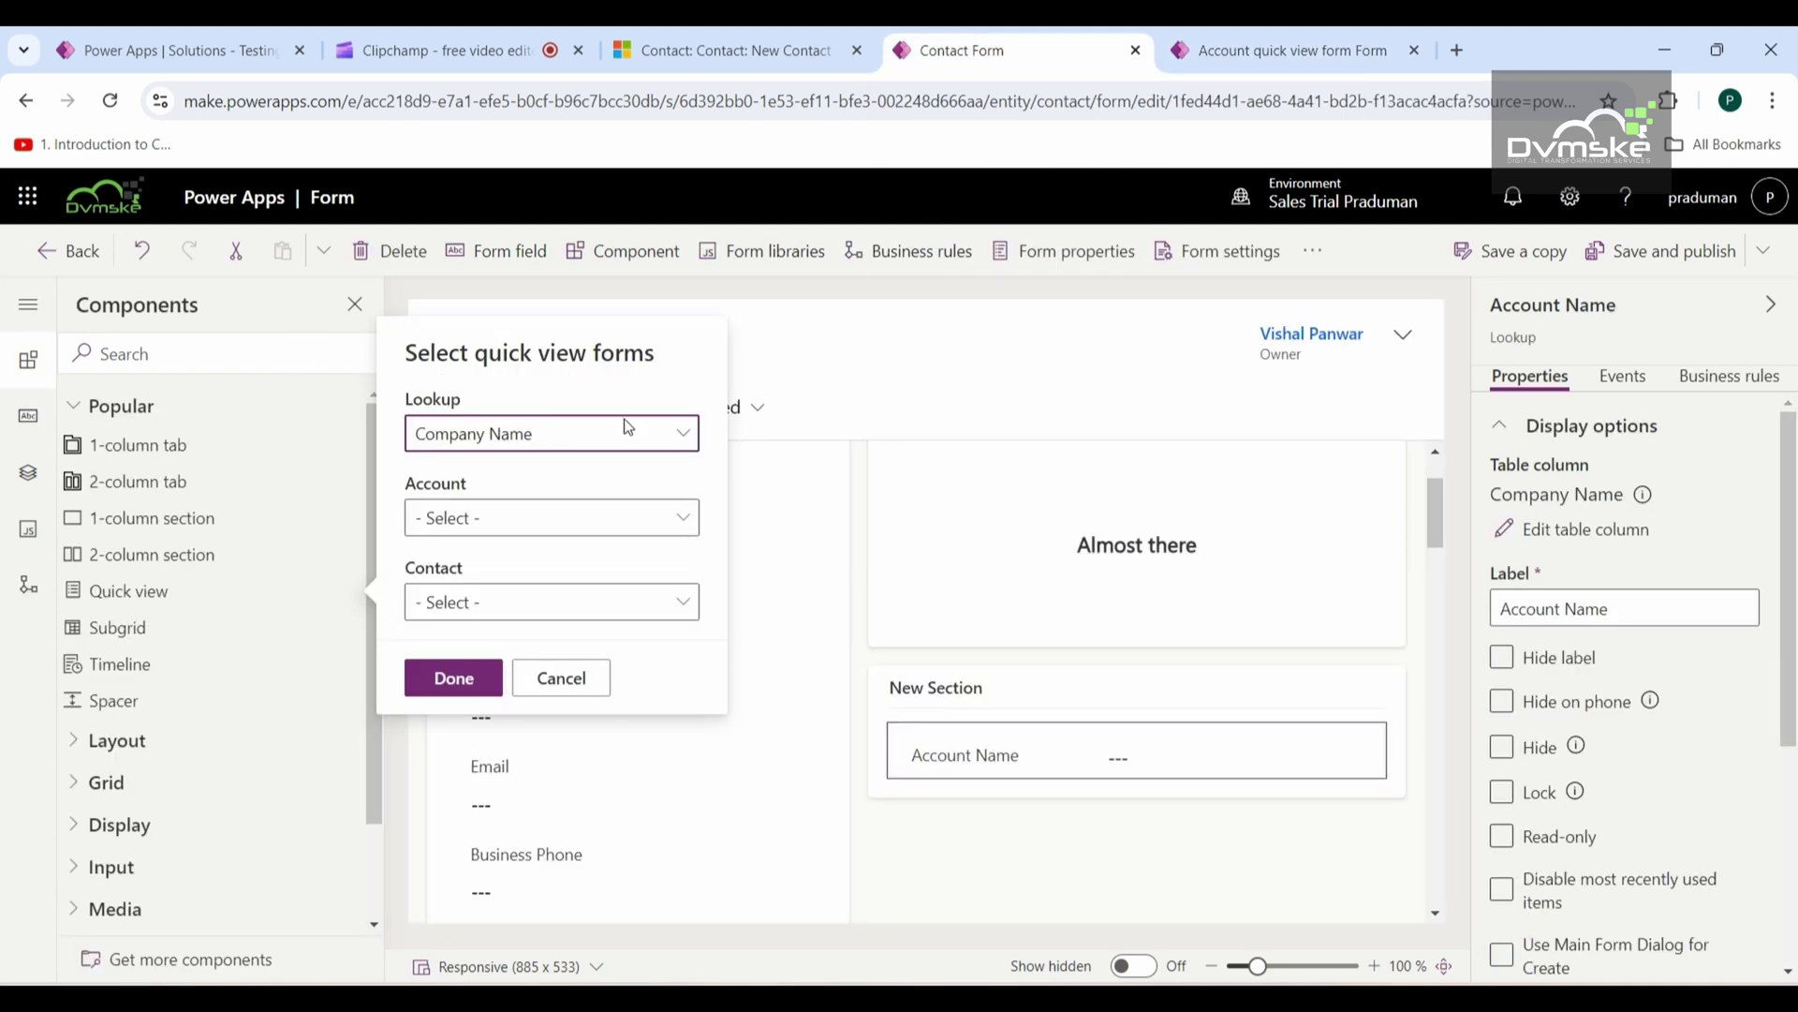
pyautogui.click(686, 520)
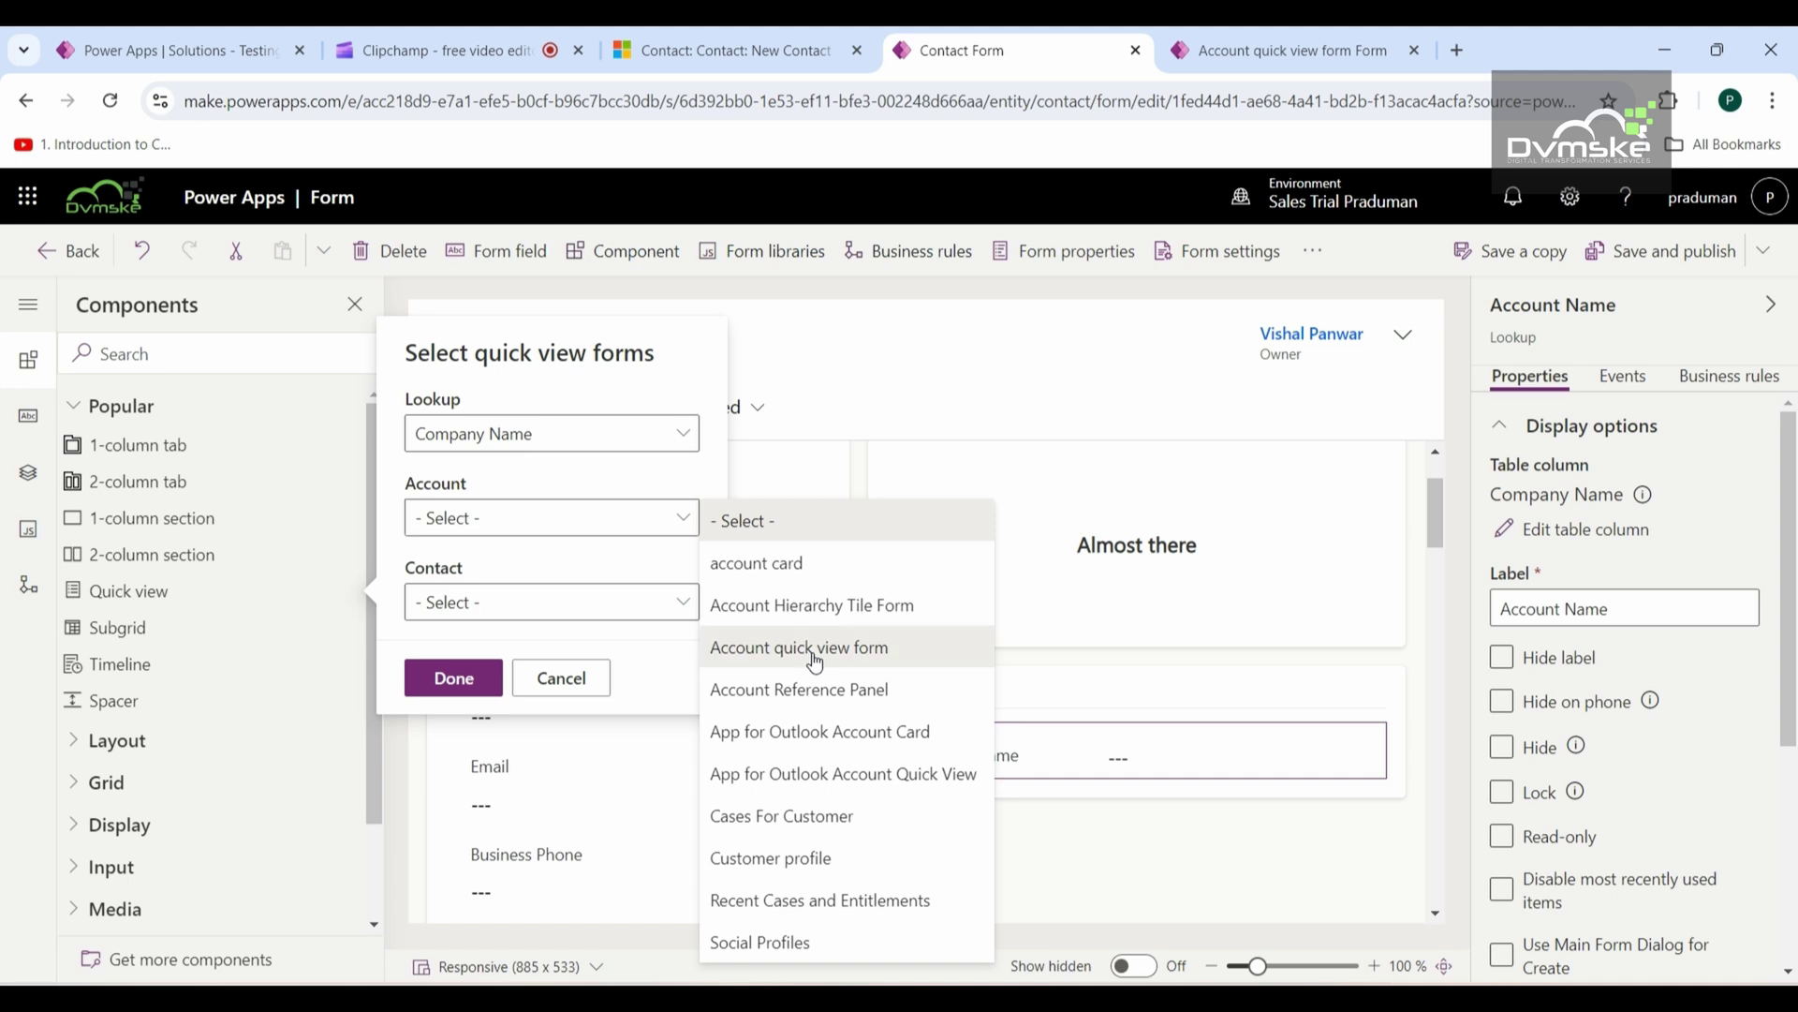
pyautogui.click(815, 649)
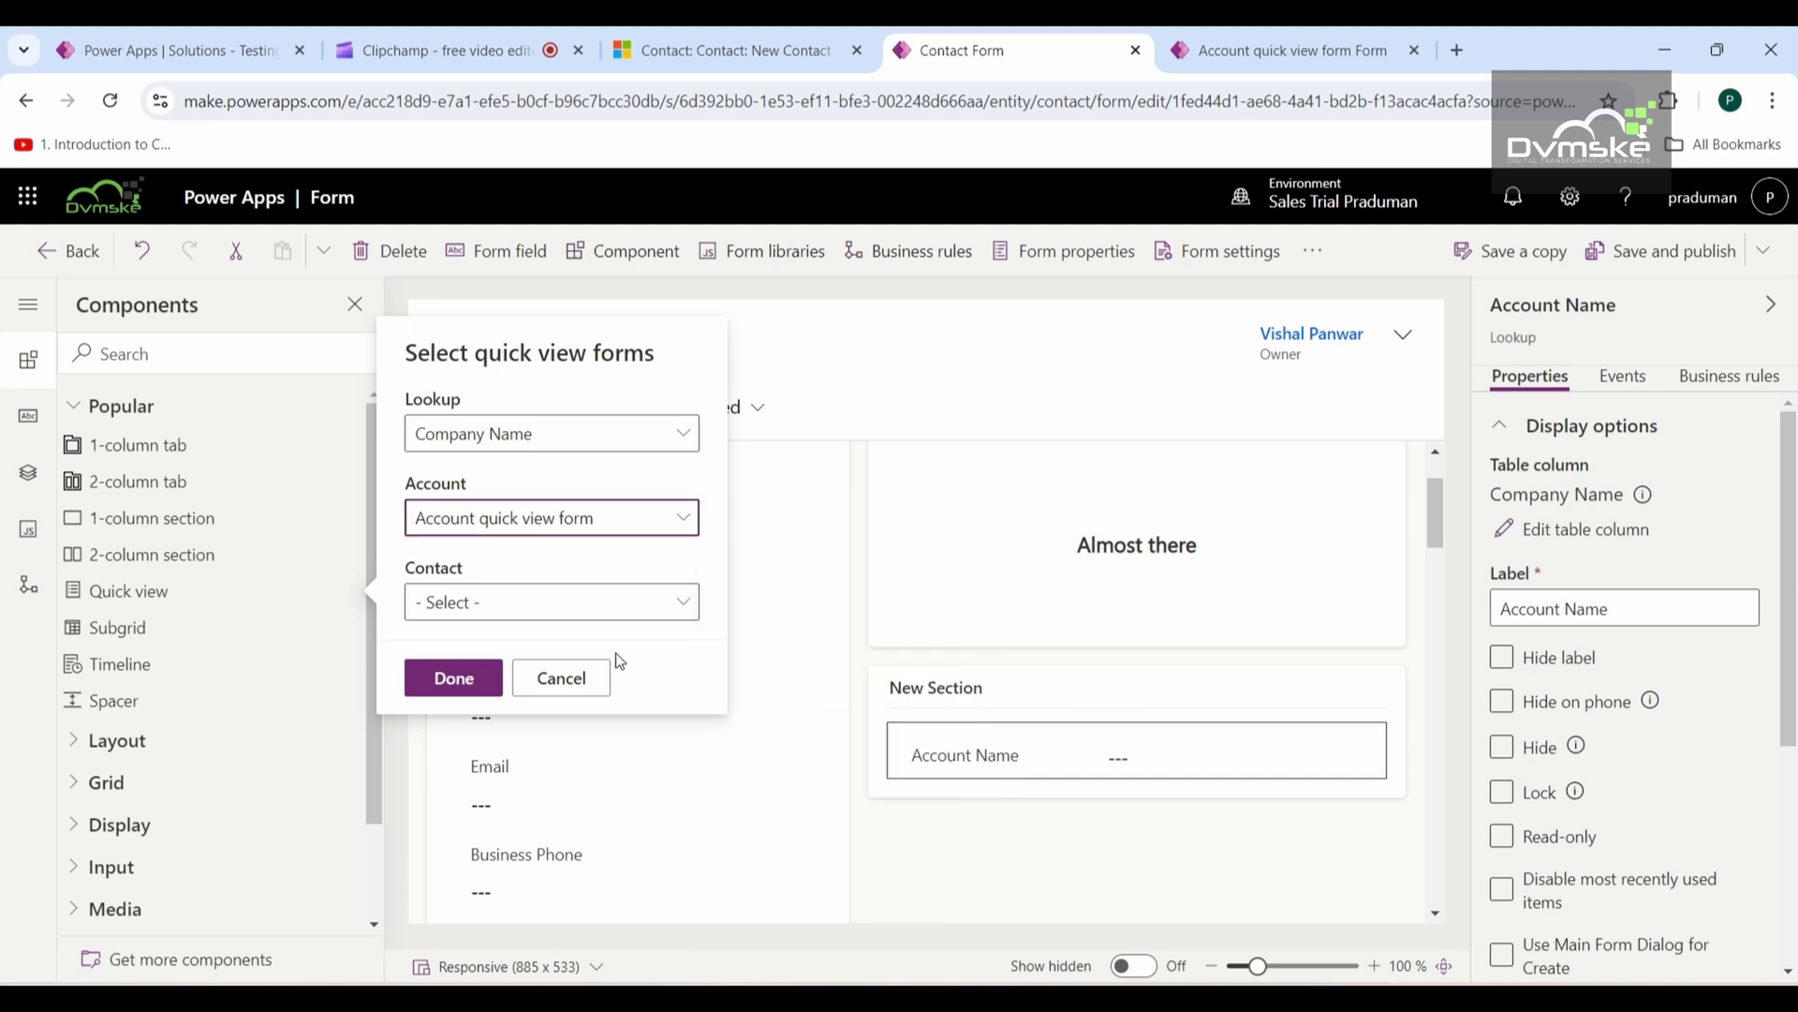
# Step: Confirm adding the Account quick view control to the Contact form
pyautogui.click(455, 677)
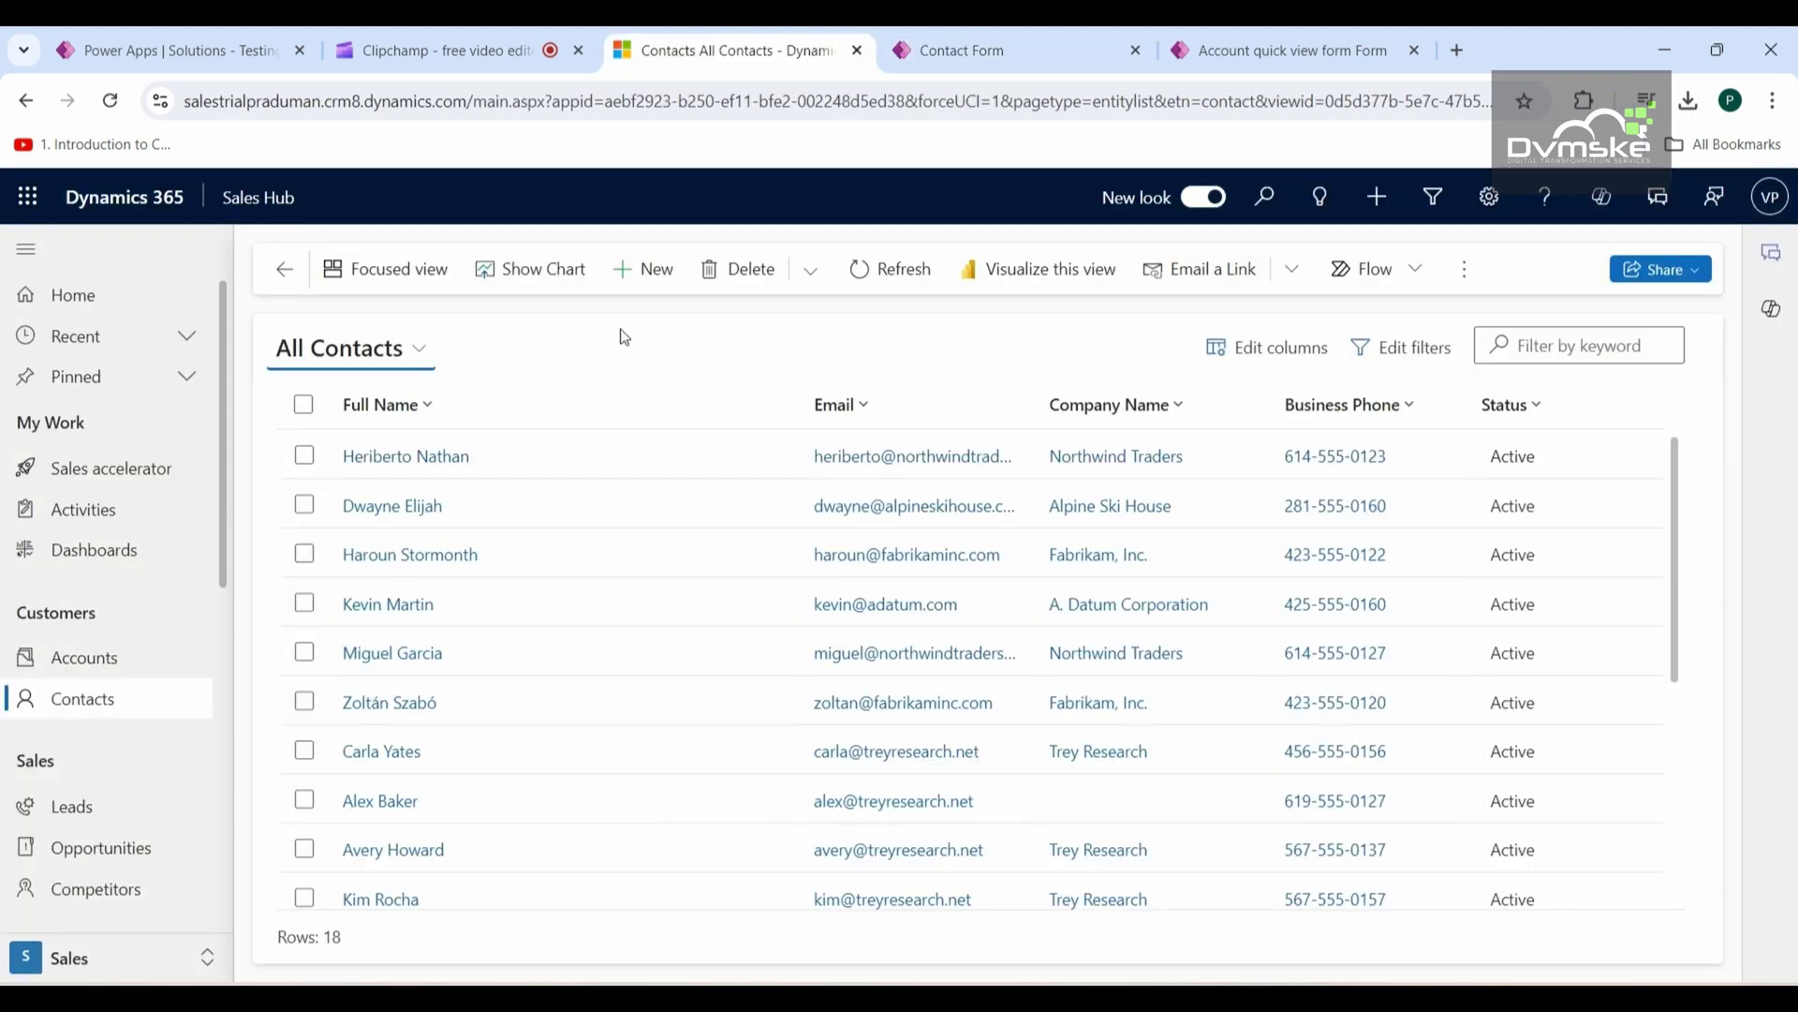
pyautogui.click(643, 278)
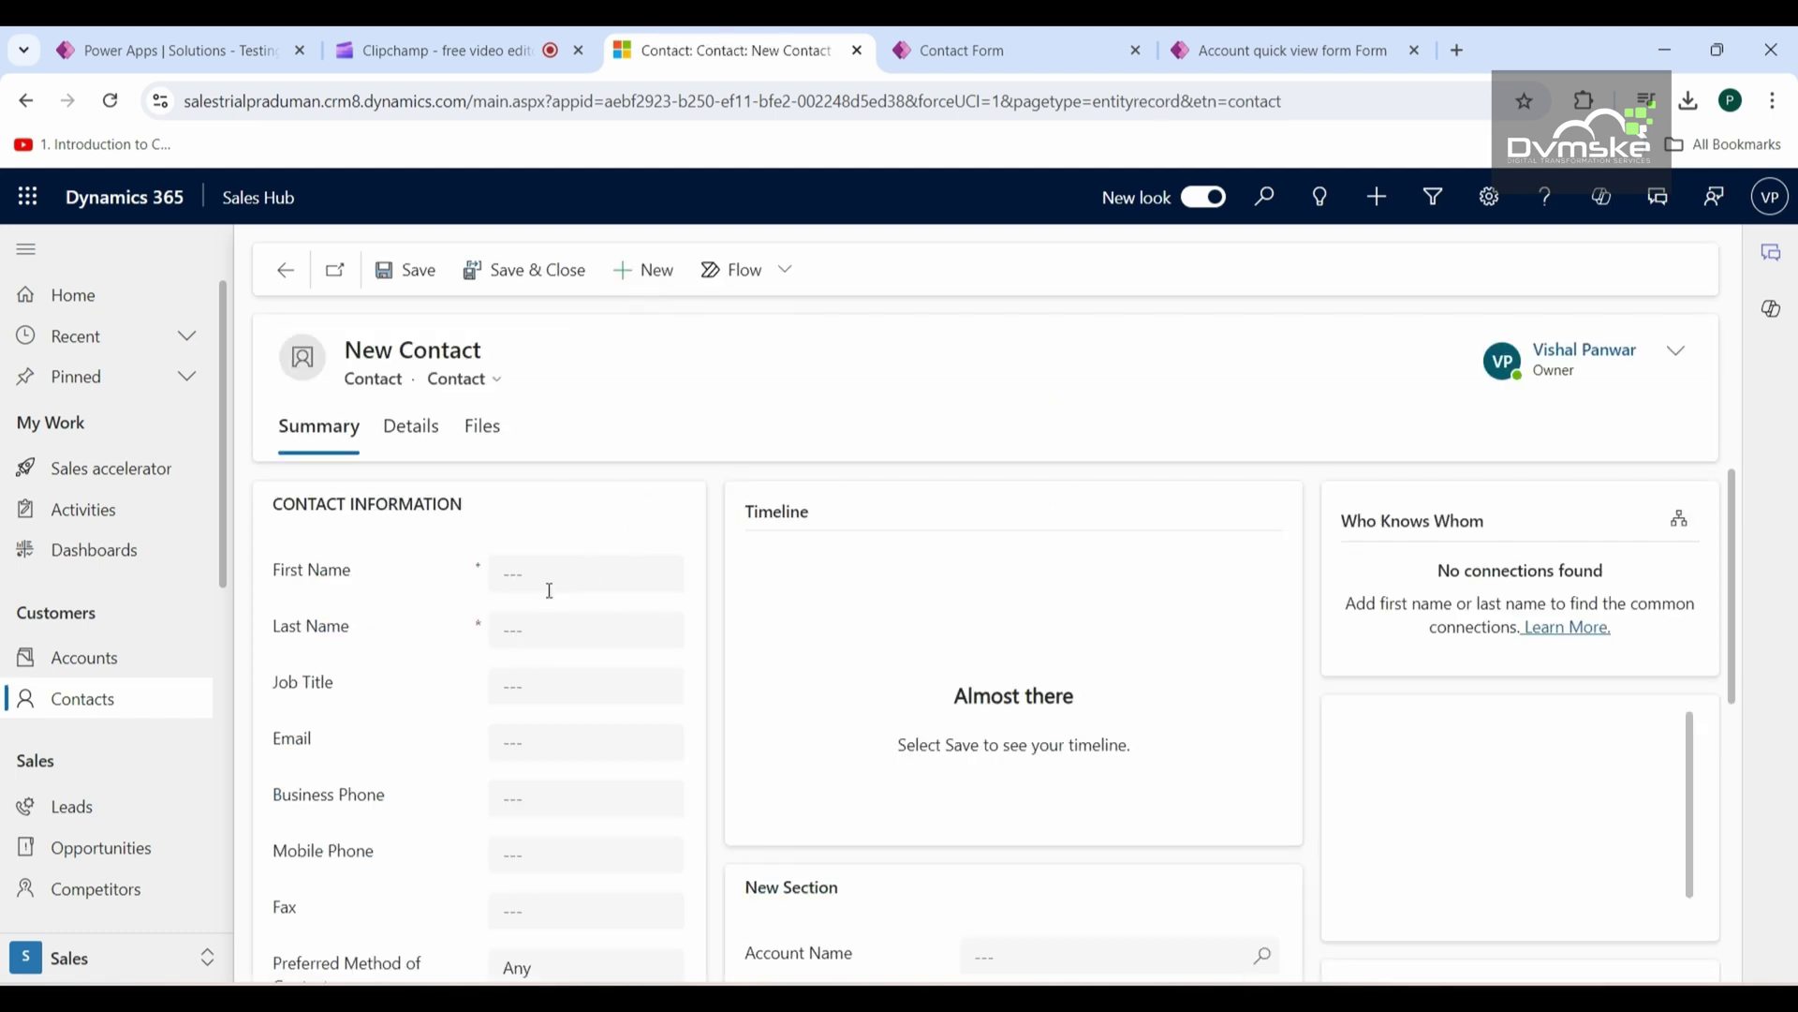
pyautogui.click(563, 574)
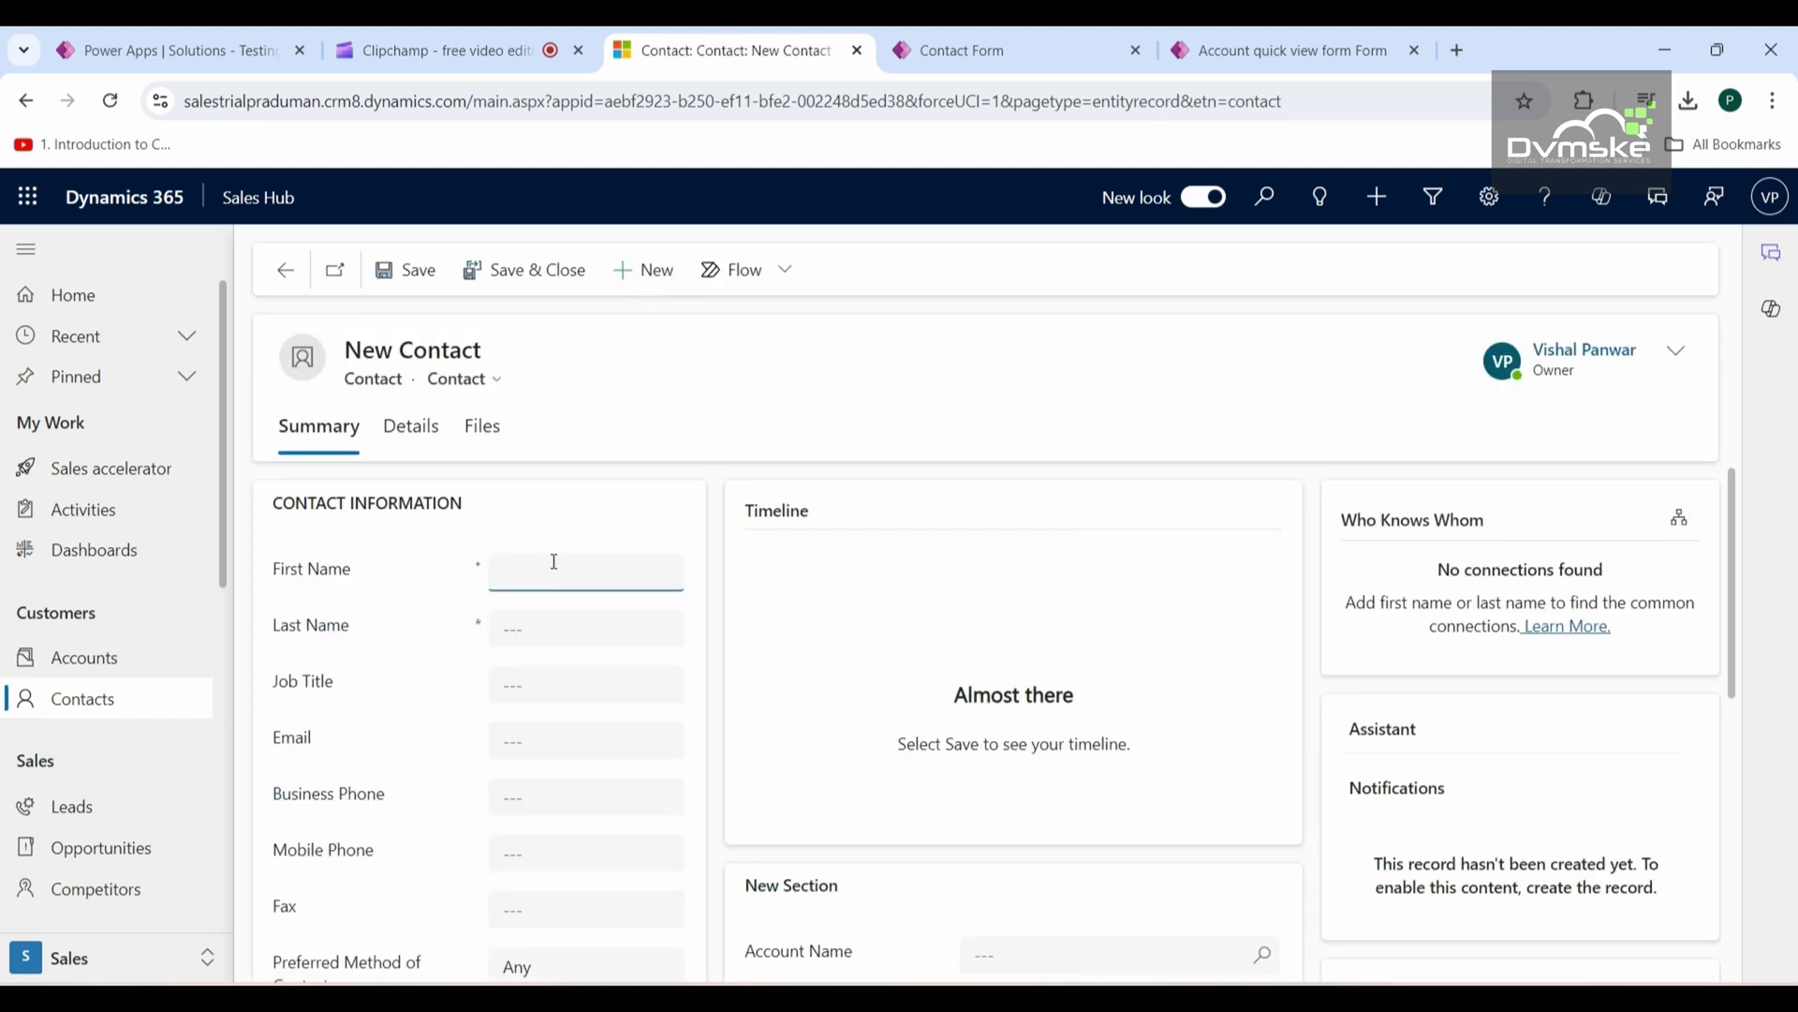
pyautogui.click(544, 630)
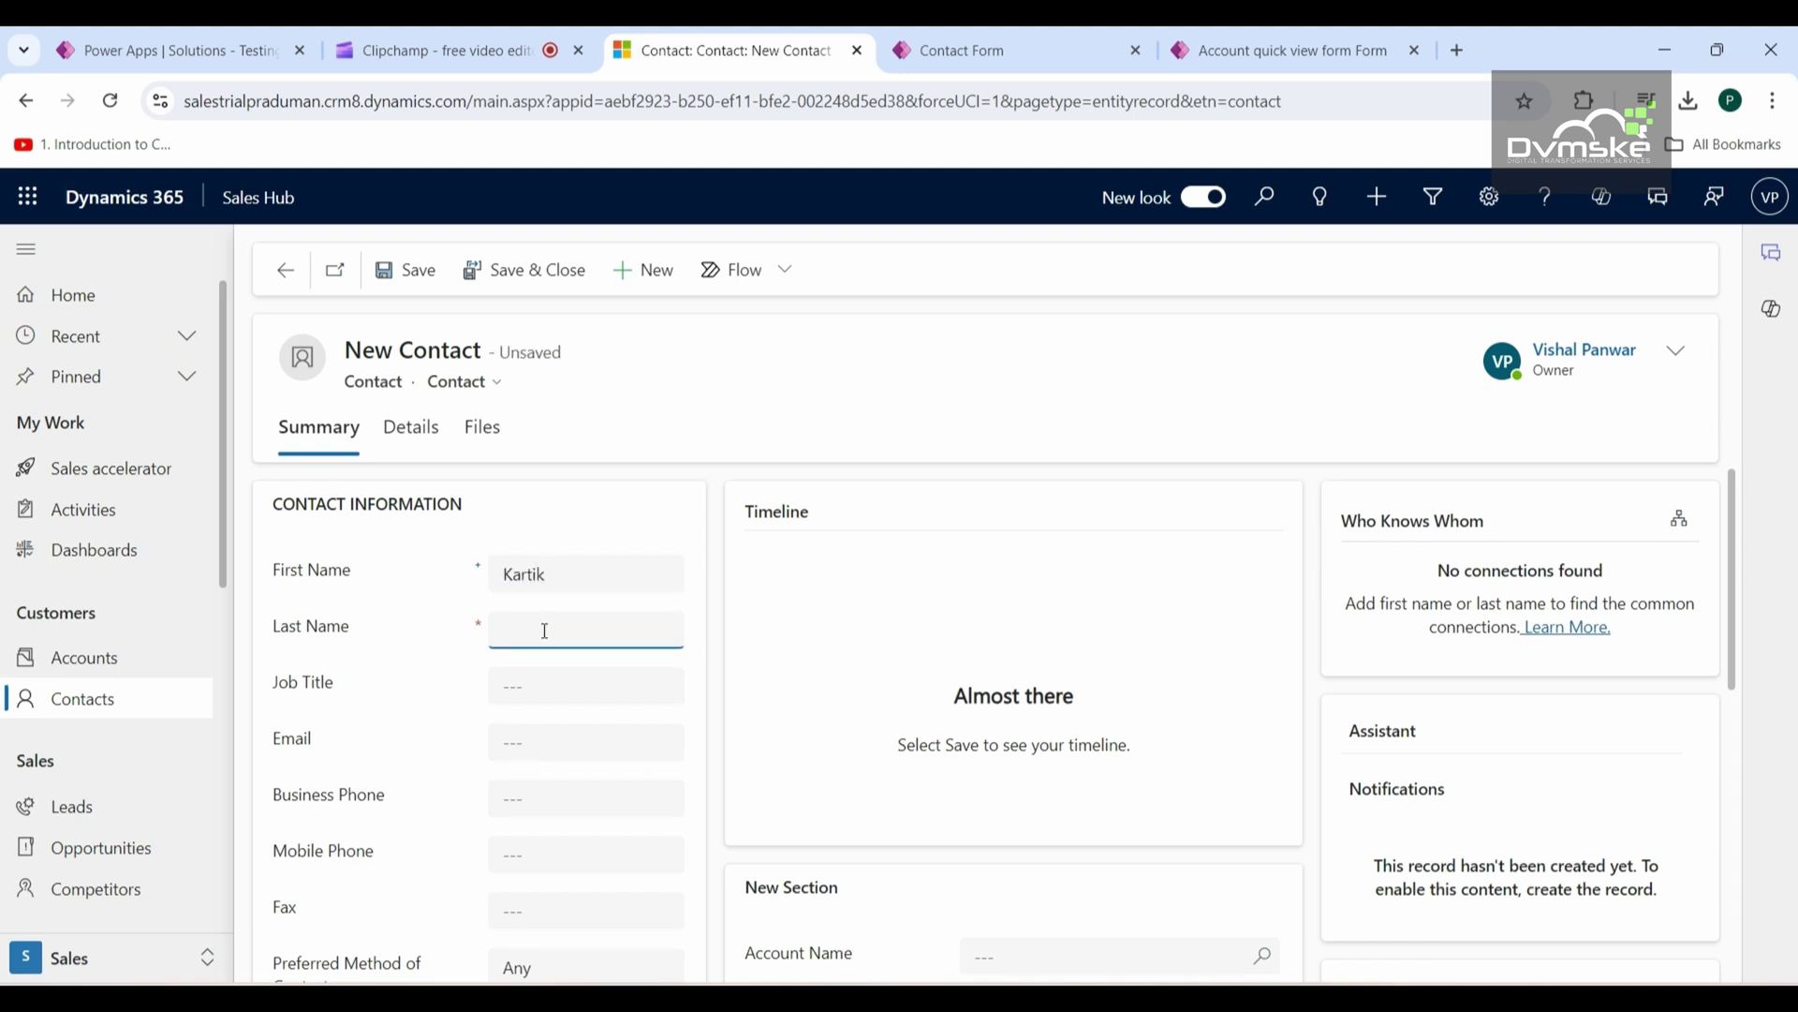
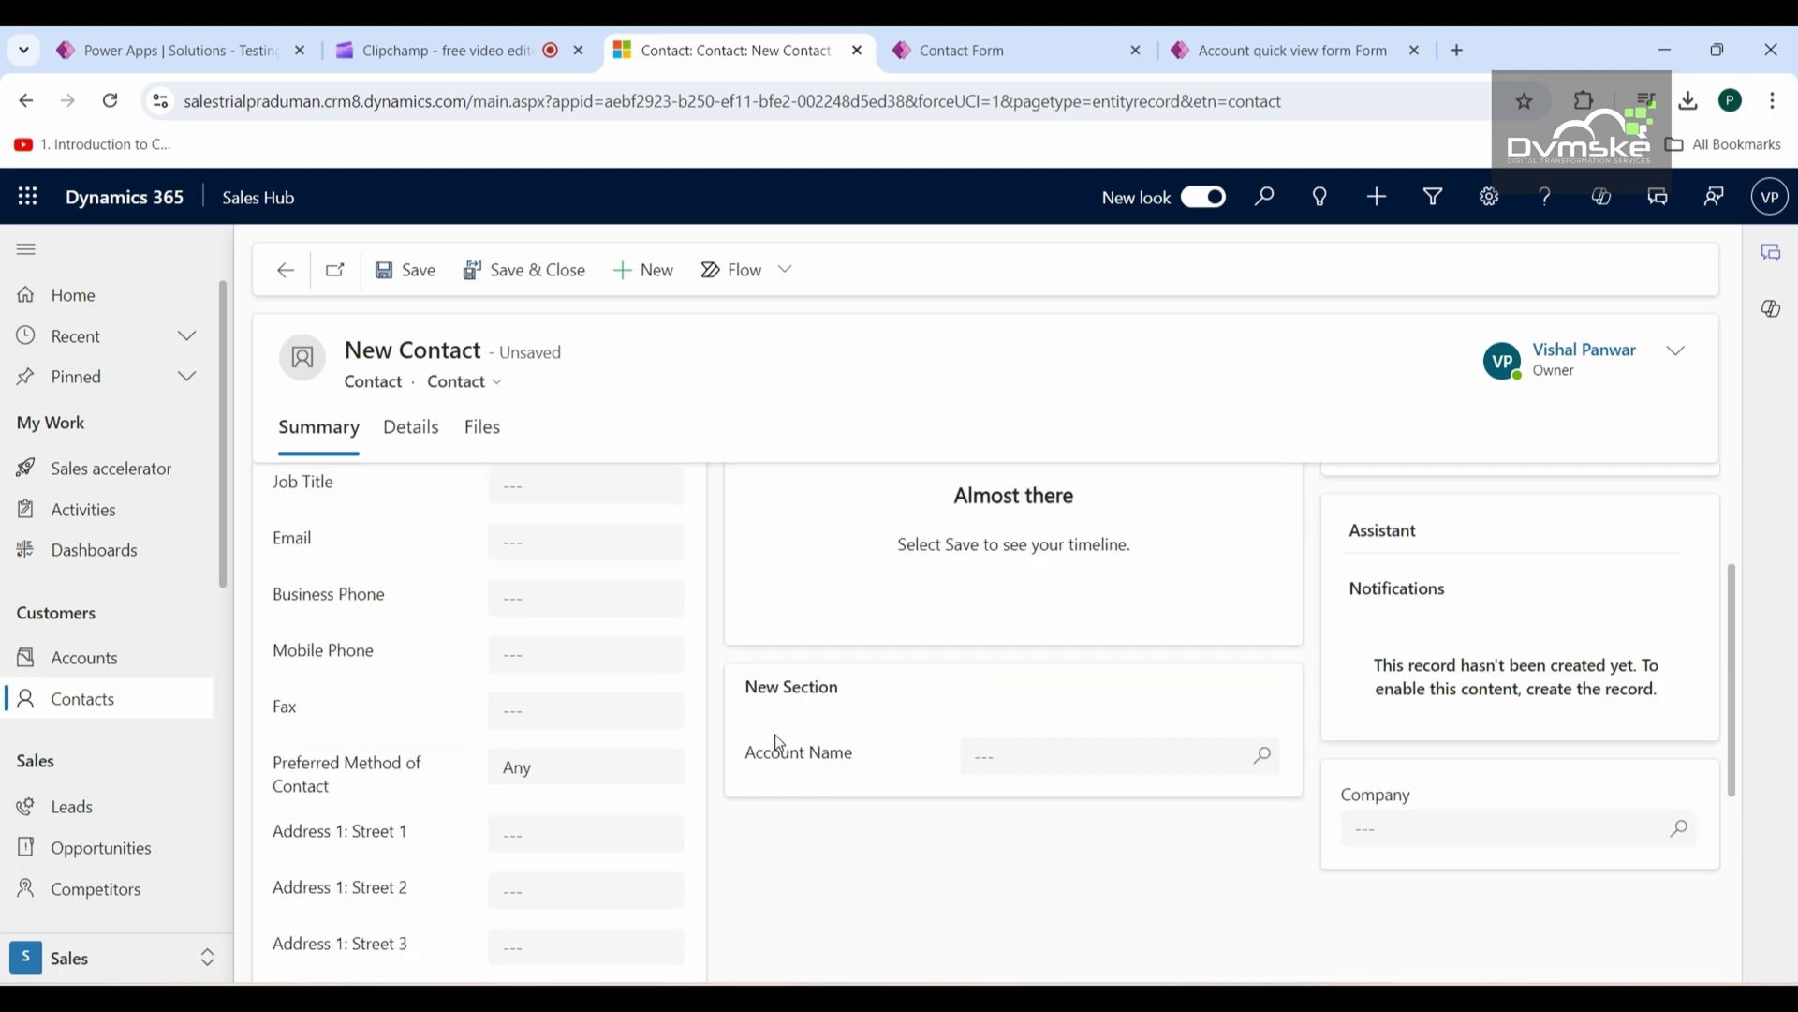
pyautogui.scroll(-2, 777, 743)
pyautogui.click(970, 749)
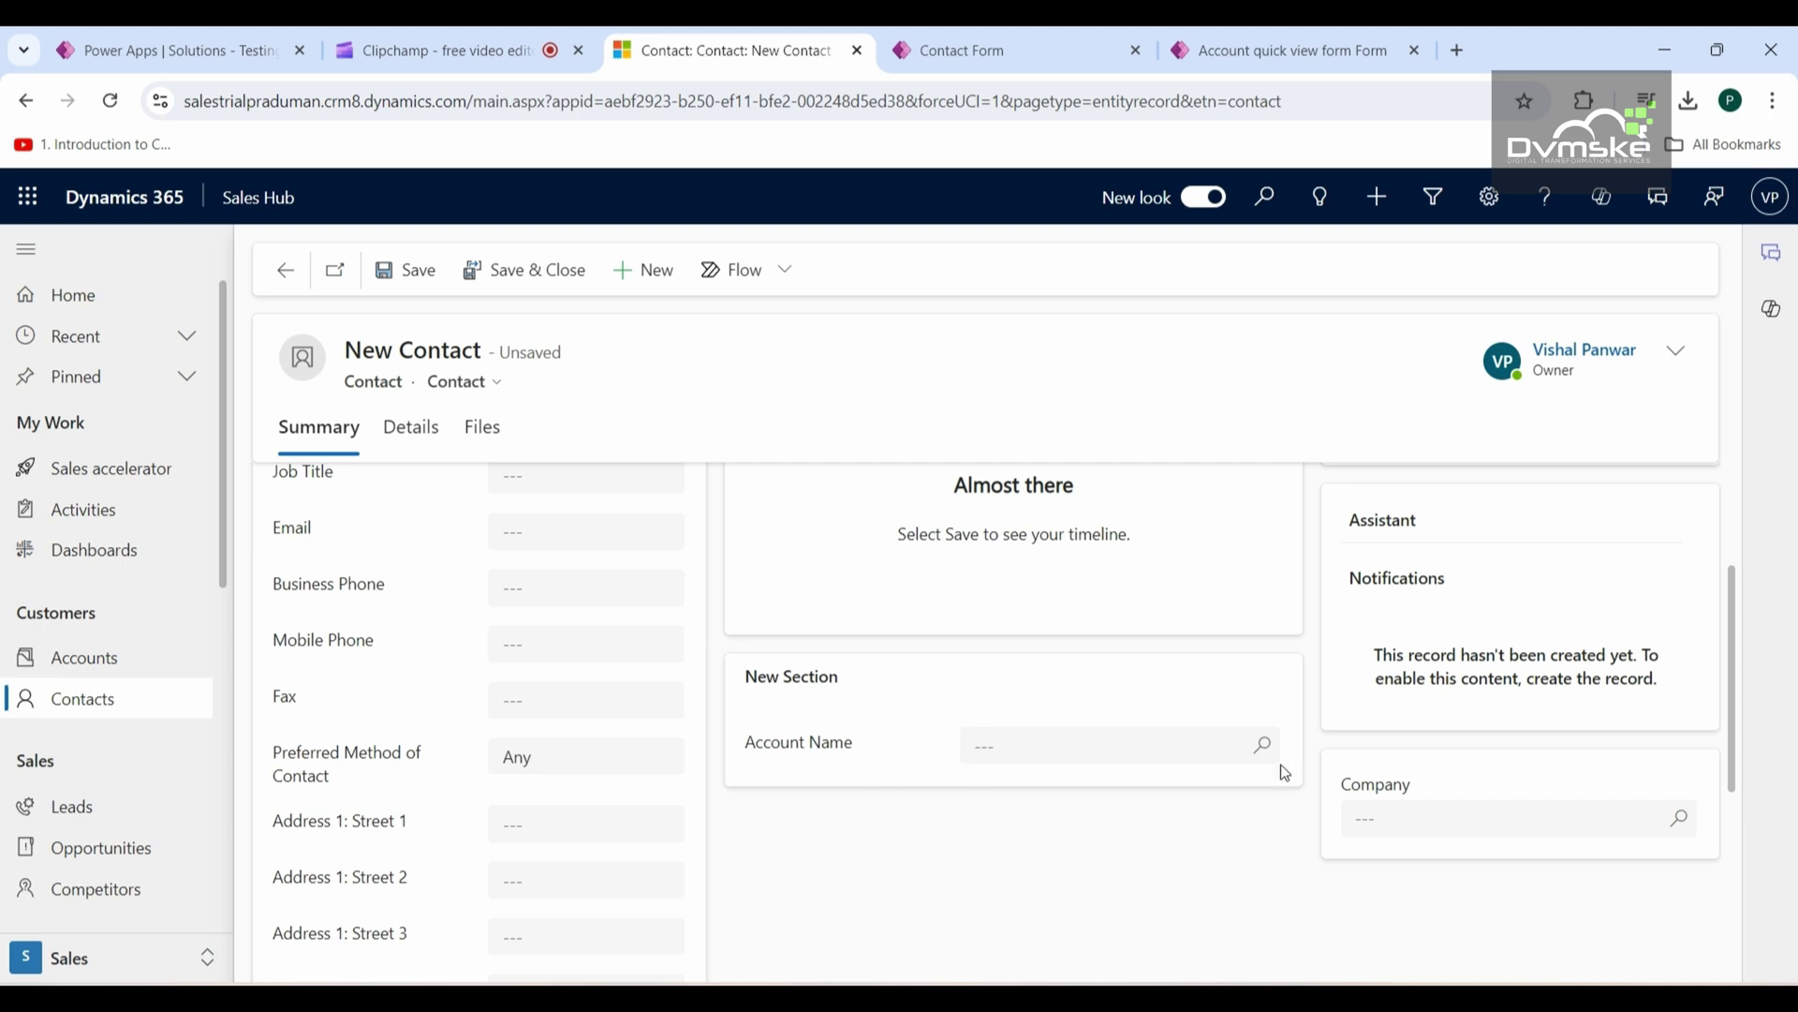
pyautogui.click(1264, 747)
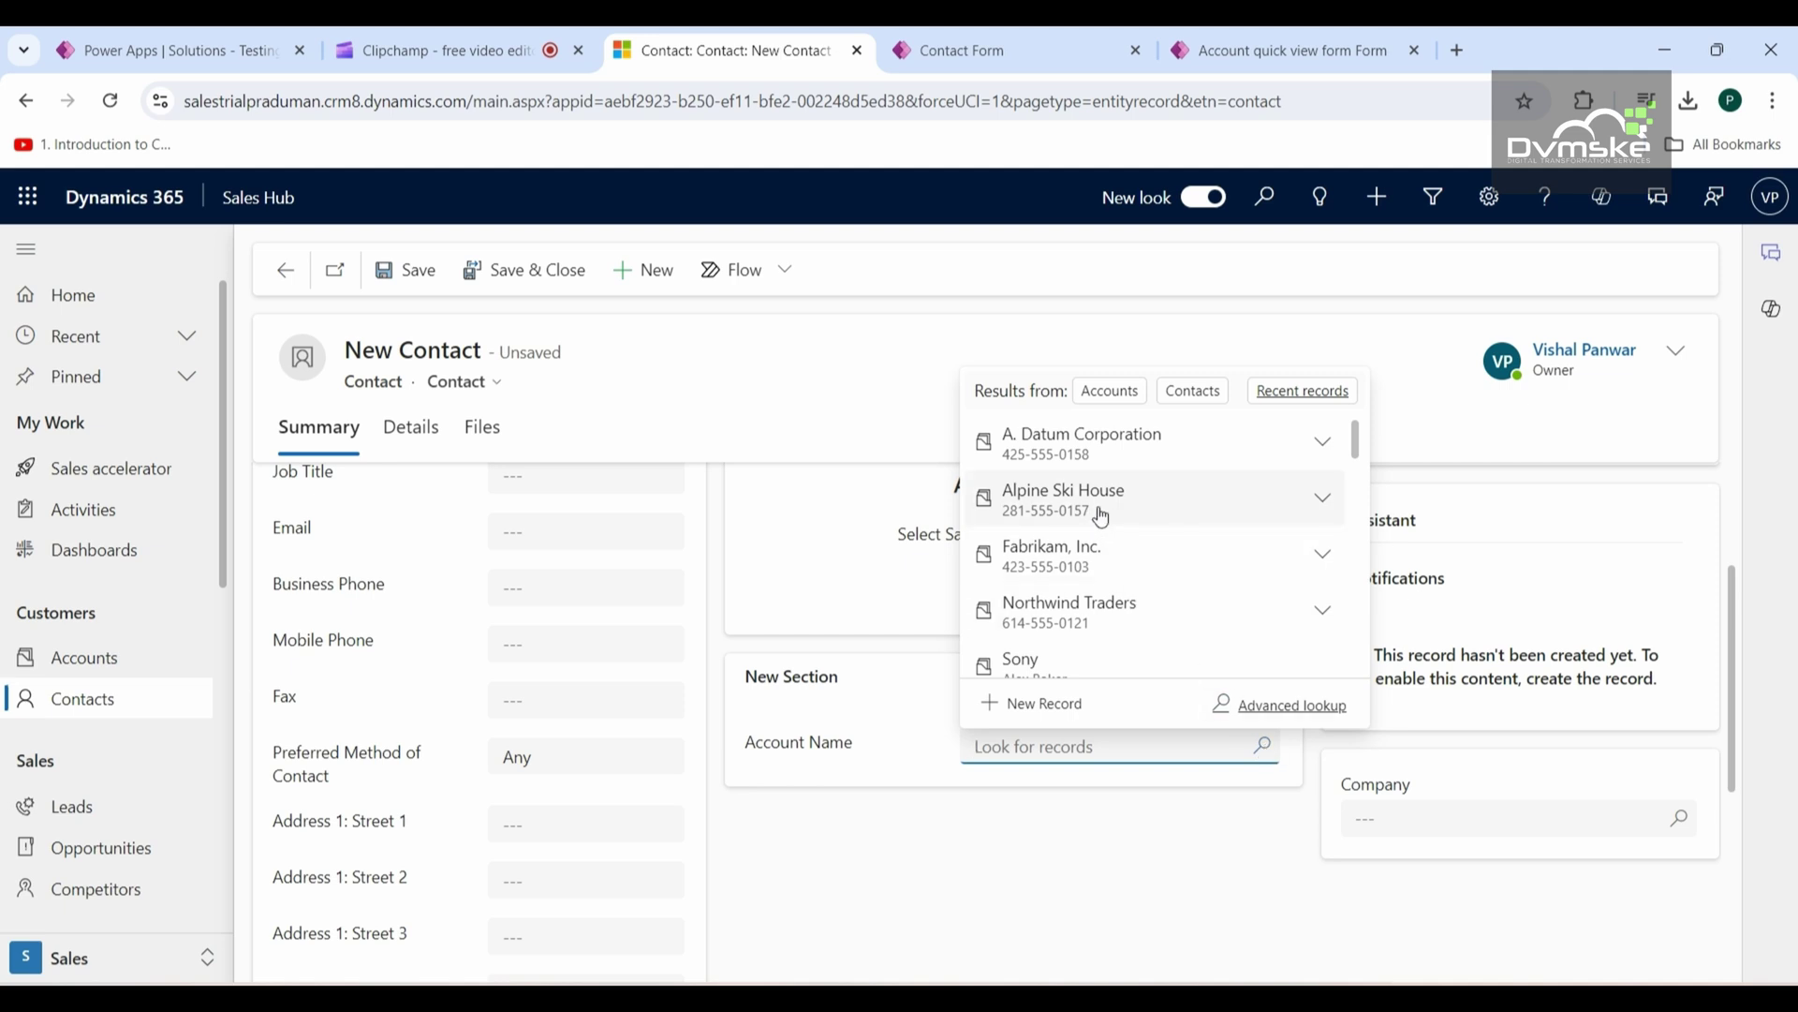
pyautogui.click(1100, 517)
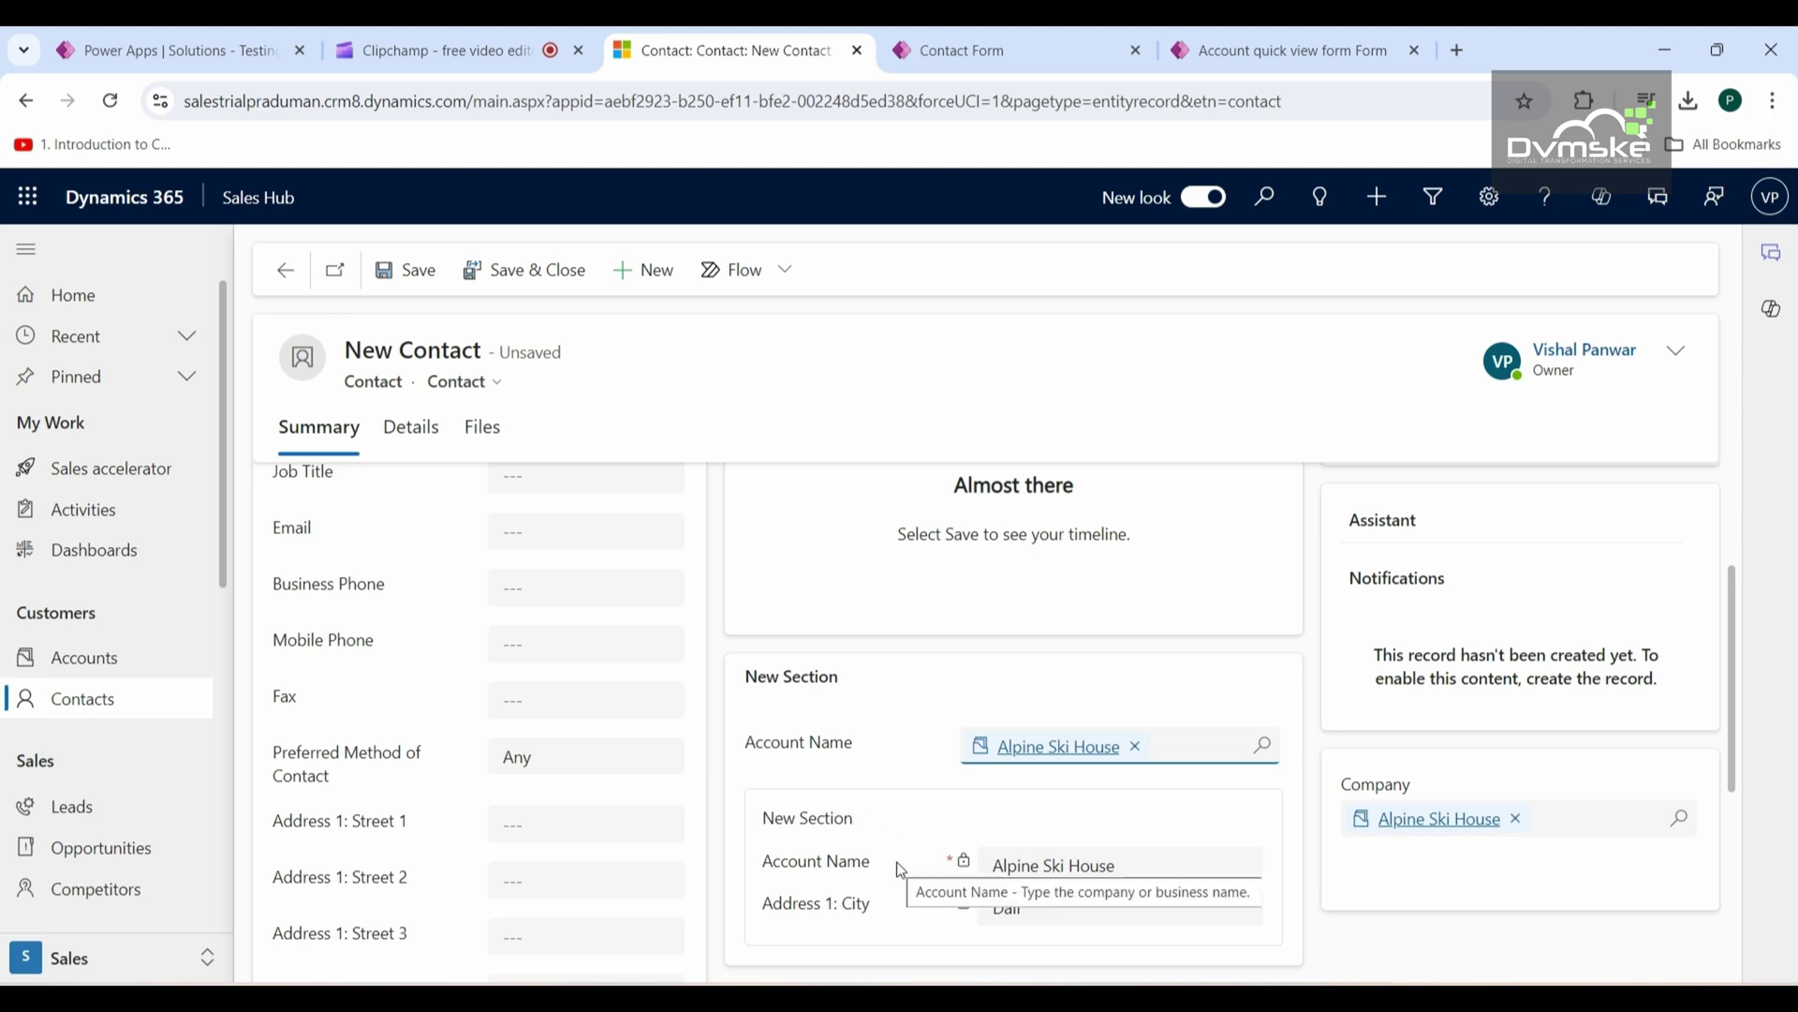
pyautogui.scroll(-1, 896, 865)
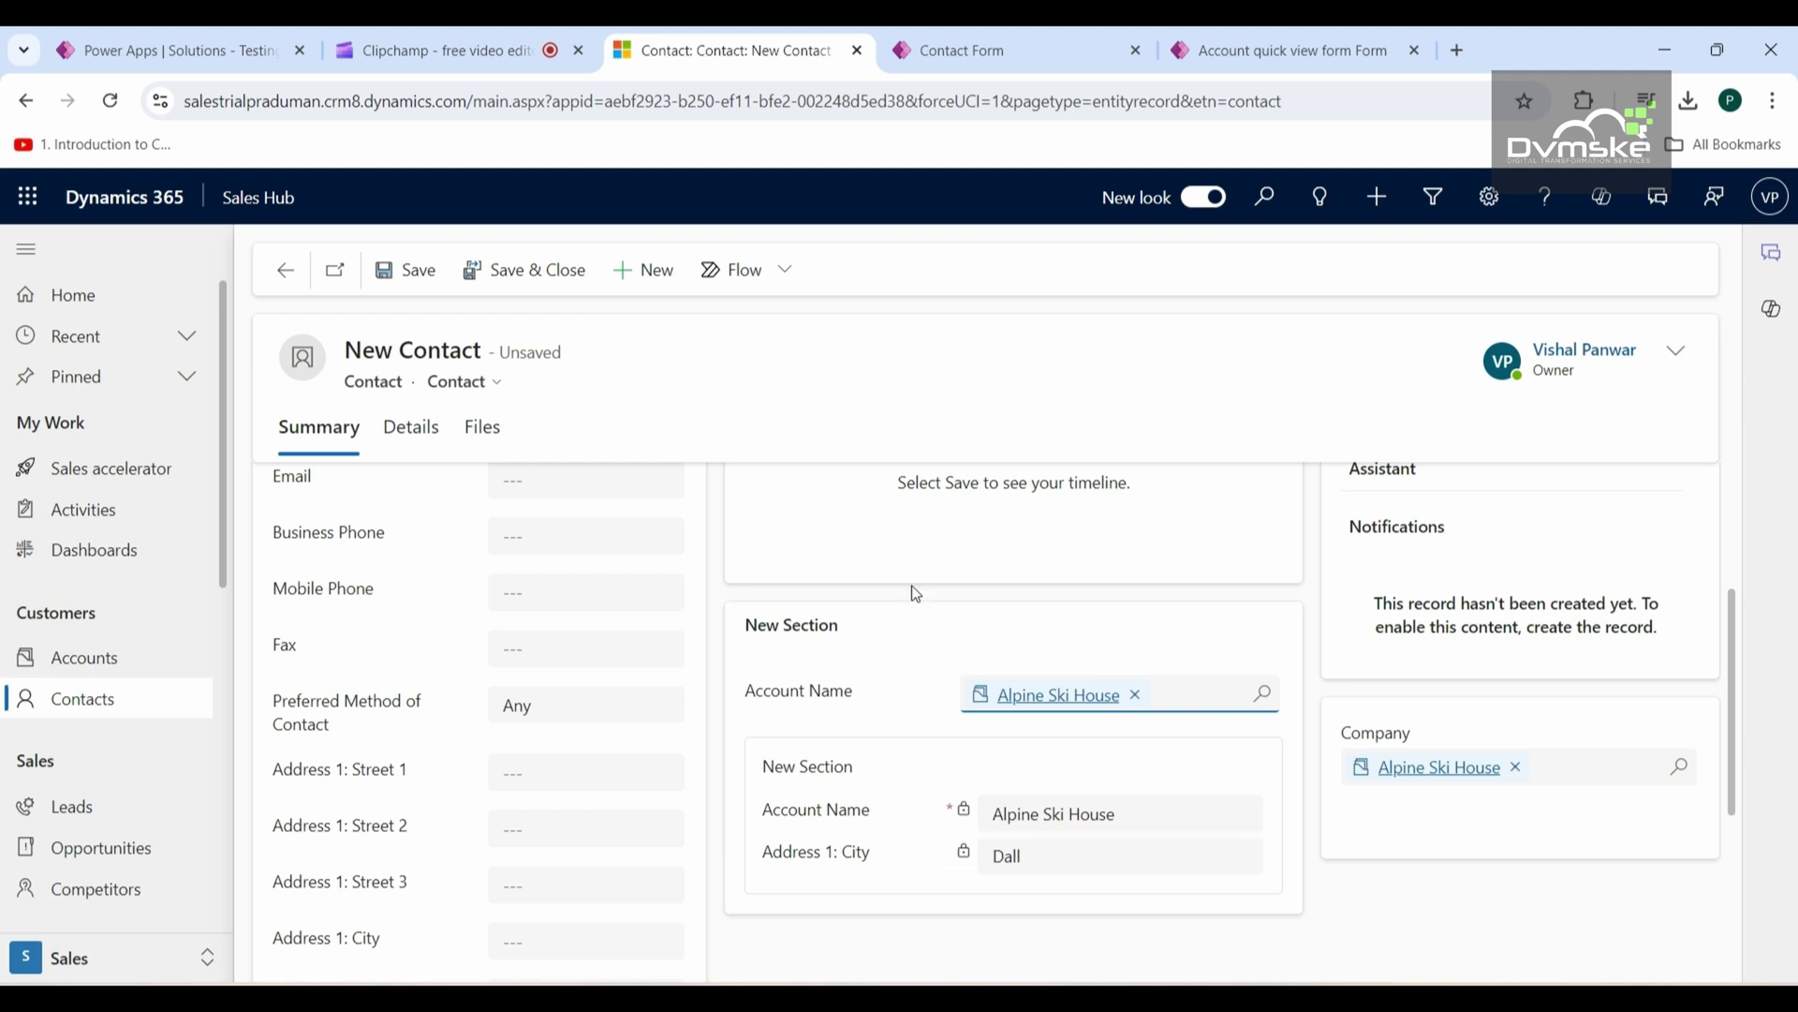
pyautogui.click(429, 278)
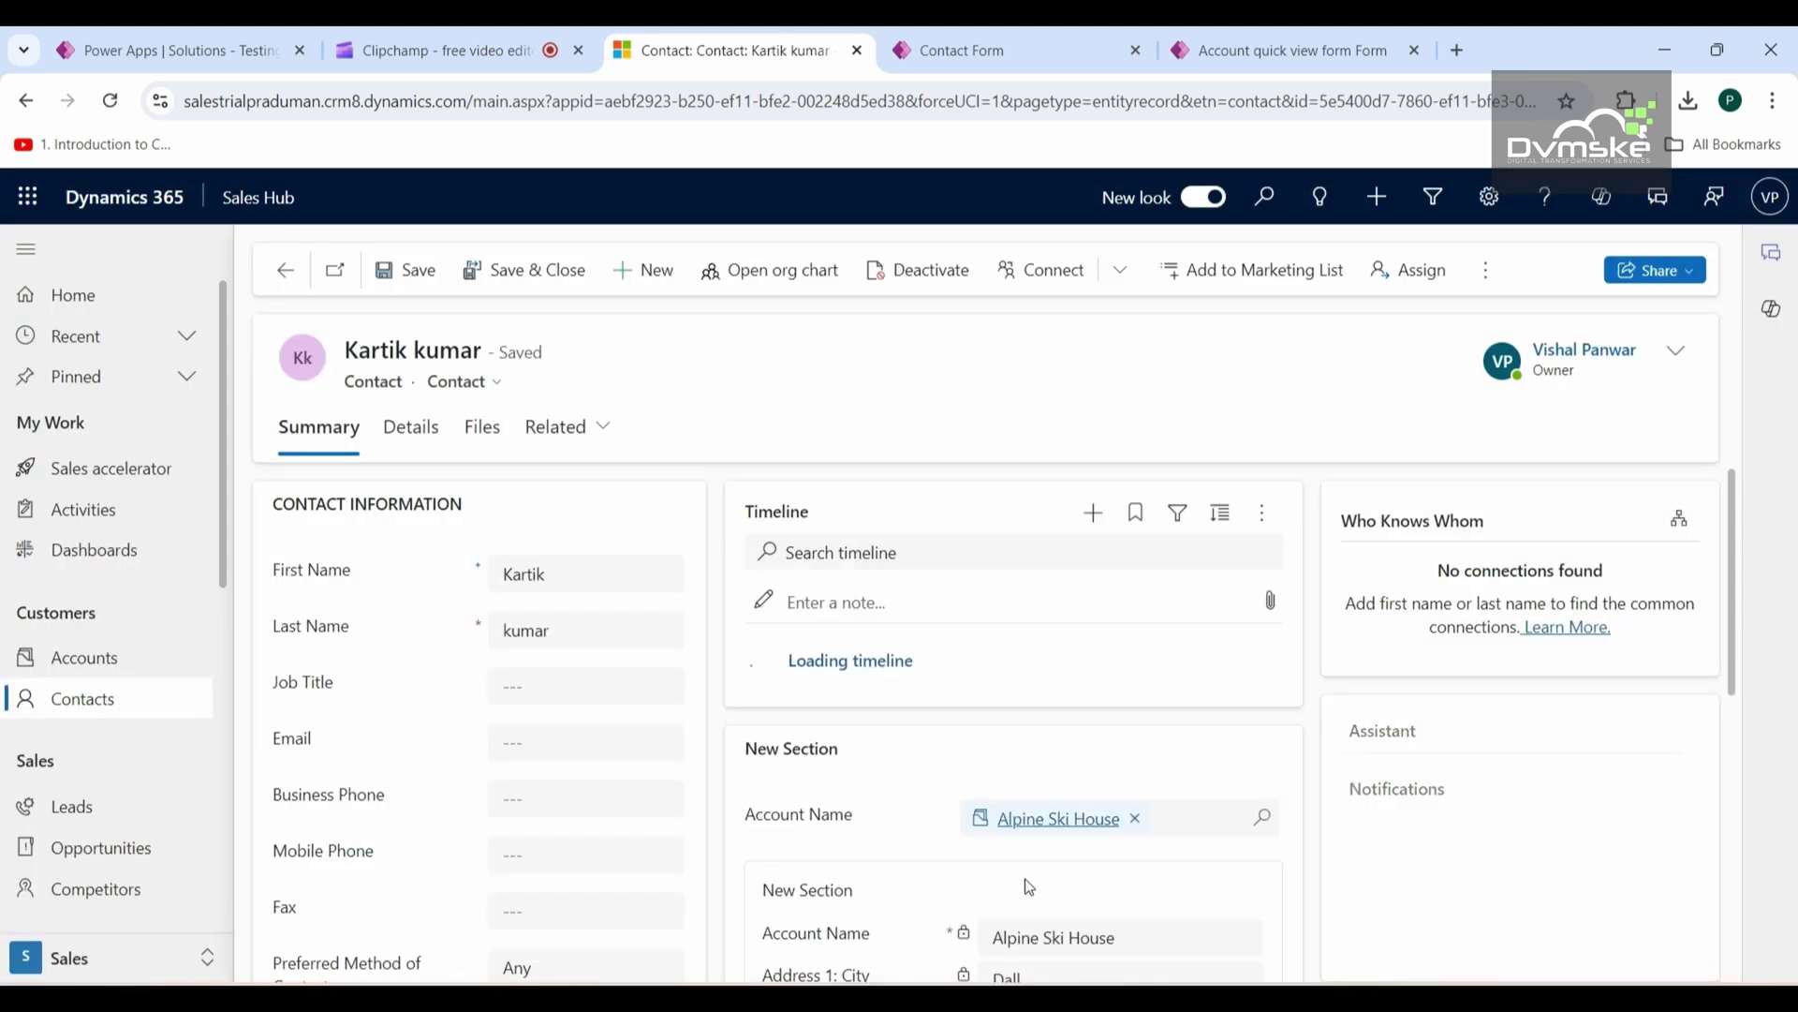
pyautogui.scroll(-1, 1027, 887)
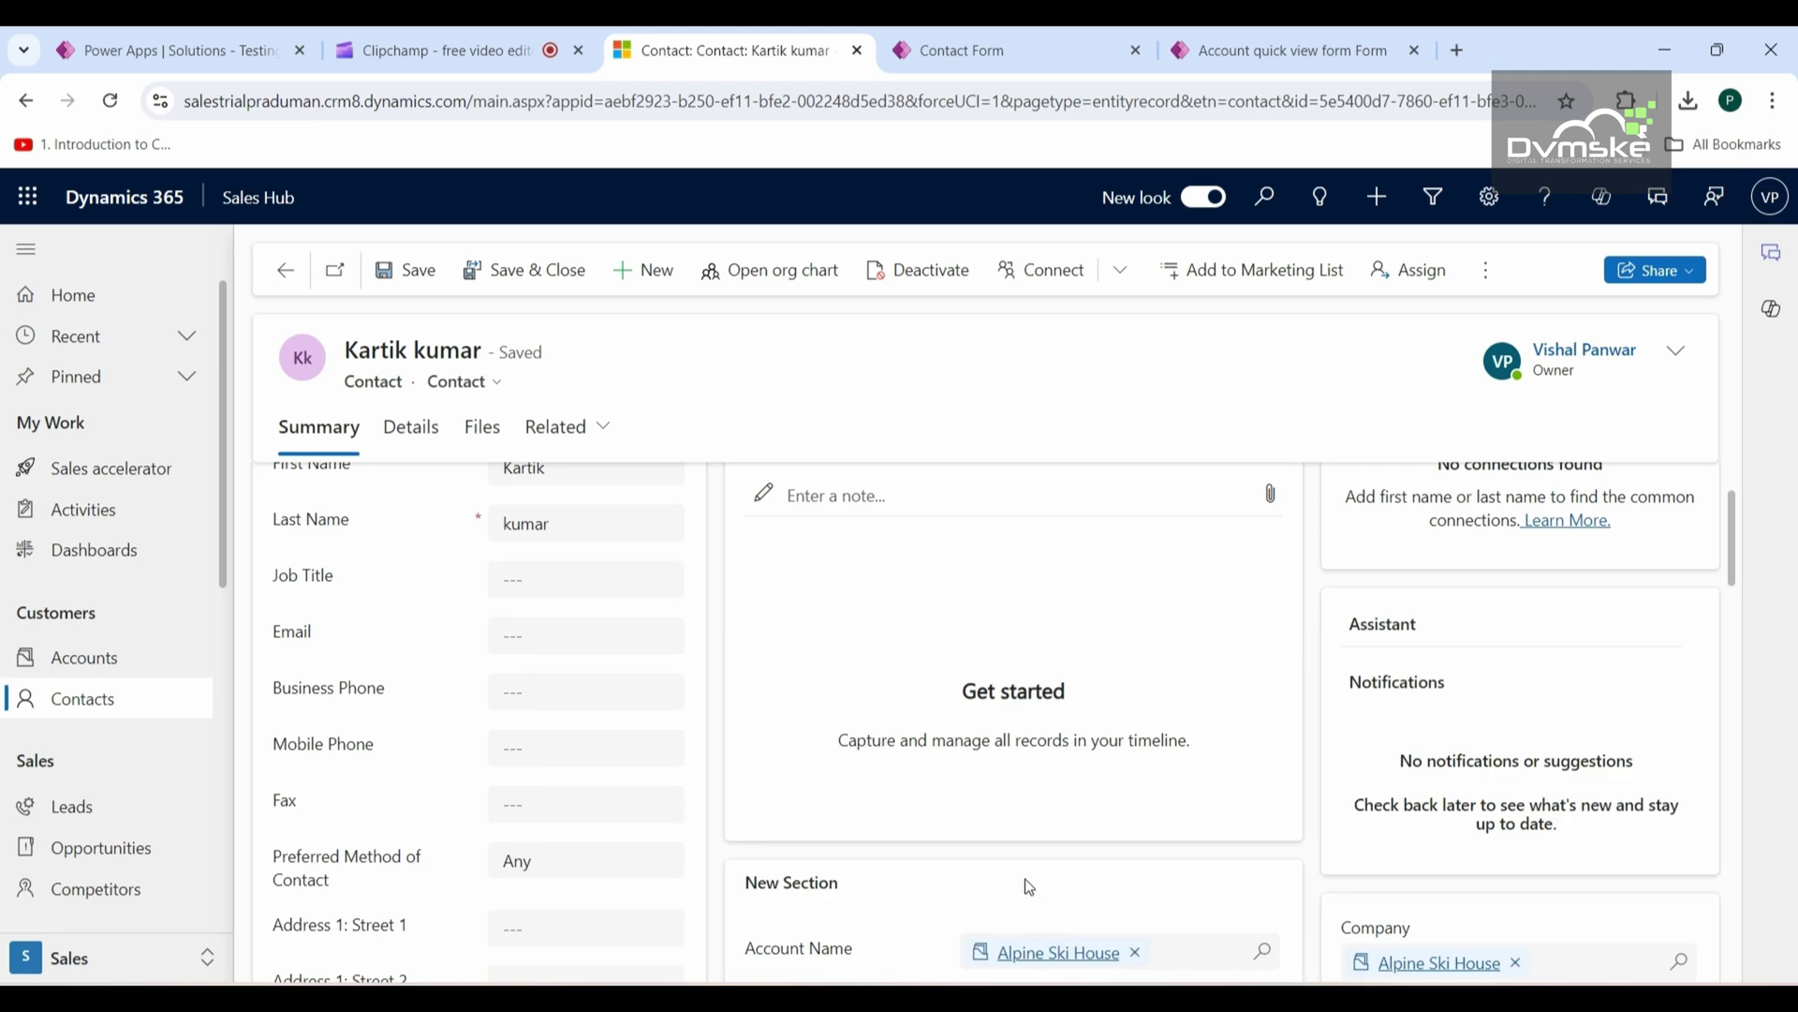
pyautogui.scroll(-2, 1027, 886)
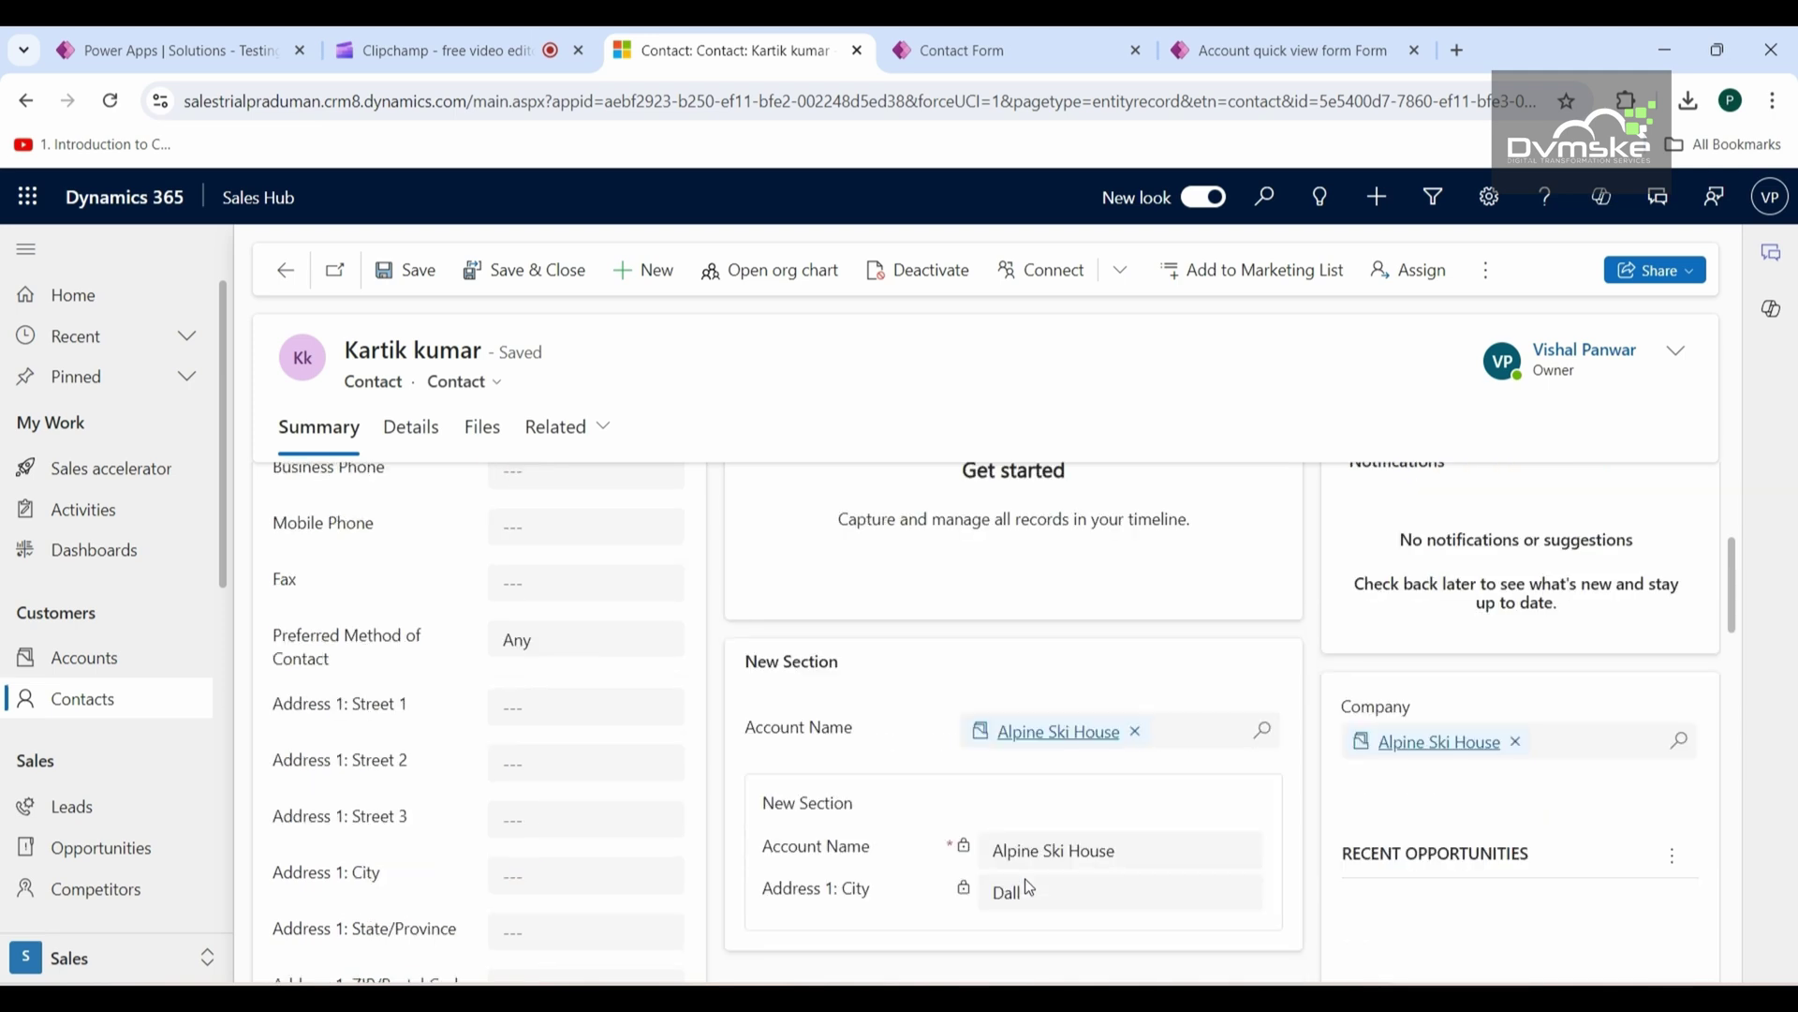